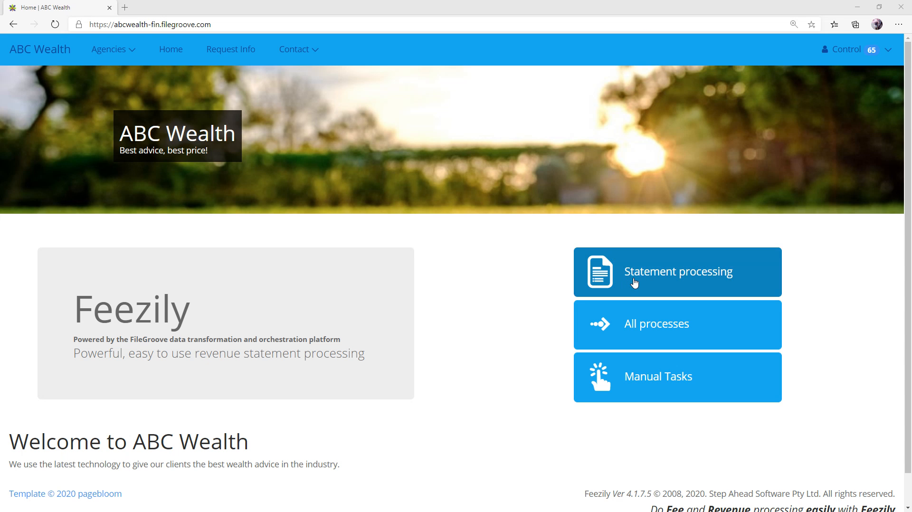
# - Open statement processing, look over the Reporting, Charts and Configuration sections, and return to Processing
pyautogui.click(635, 282)
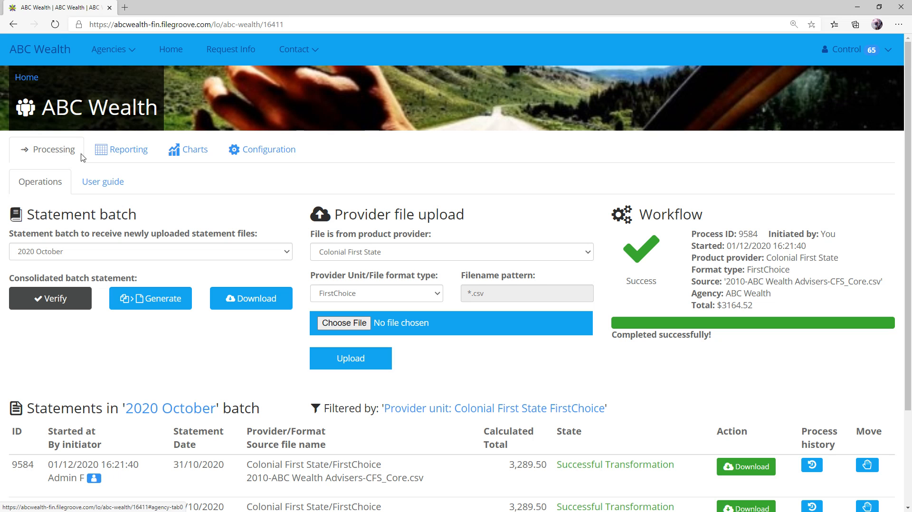
pyautogui.click(122, 158)
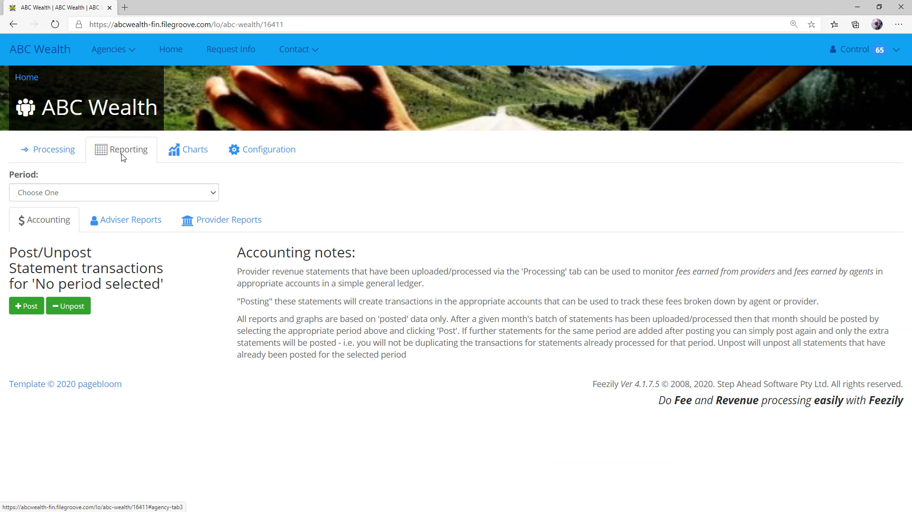
pyautogui.click(196, 159)
pyautogui.click(272, 162)
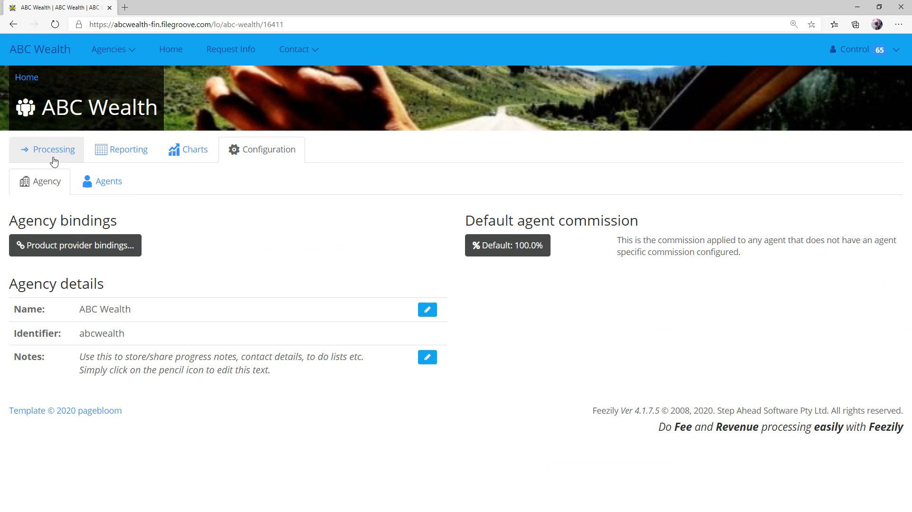
pyautogui.click(26, 159)
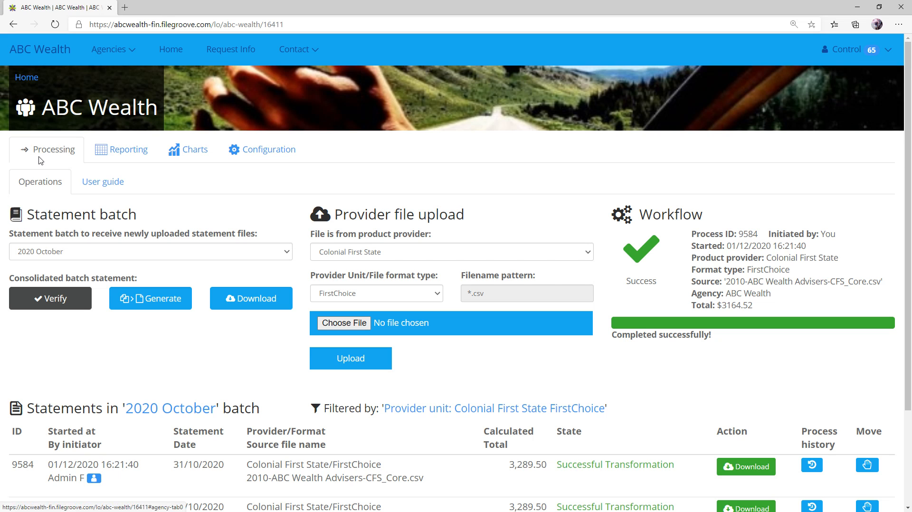
# - Look at the Reporting and Charts sections once more, ending back in the Processing section
pyautogui.click(121, 151)
pyautogui.click(180, 153)
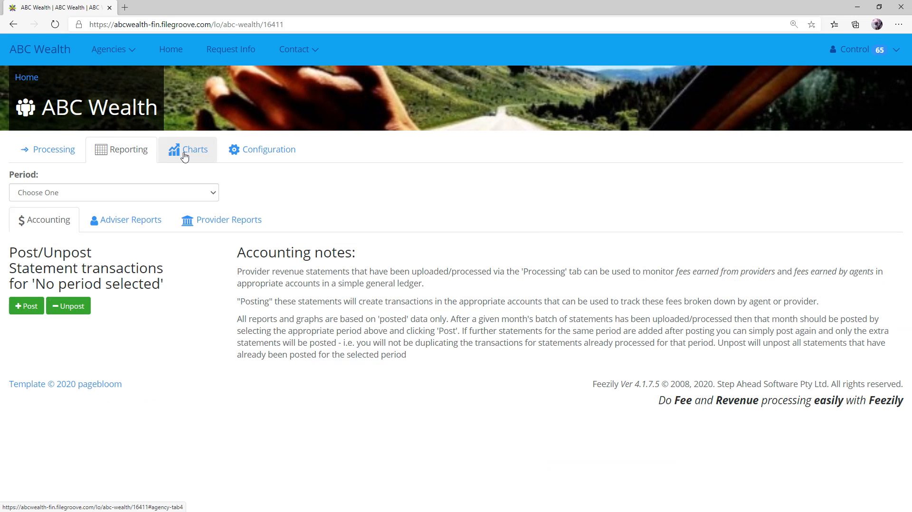
pyautogui.click(122, 154)
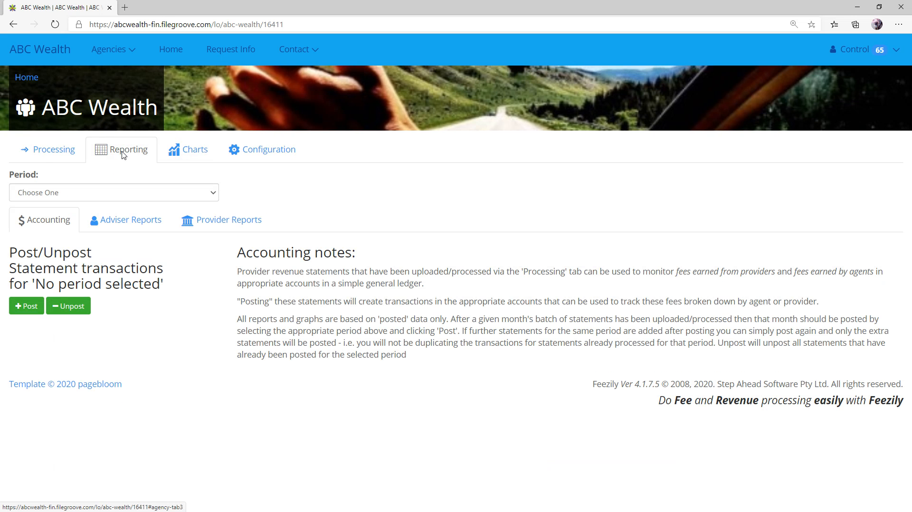
pyautogui.click(195, 152)
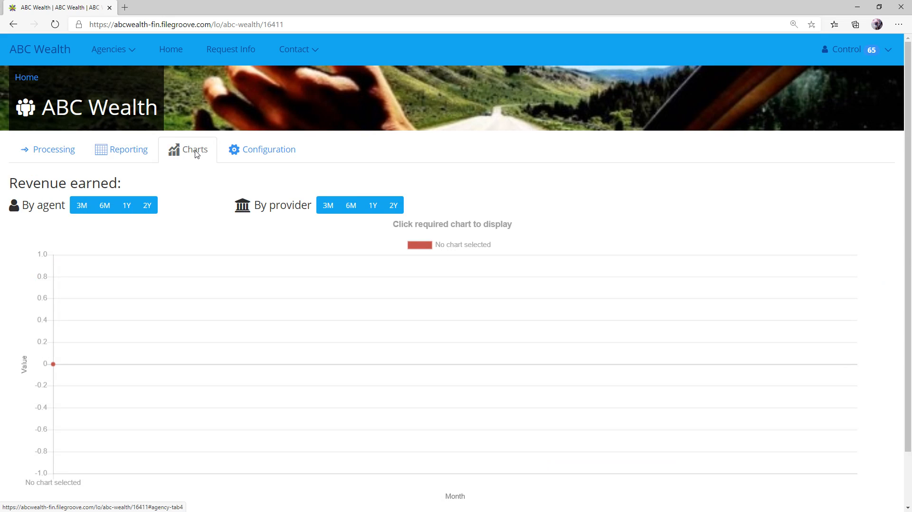
pyautogui.click(52, 150)
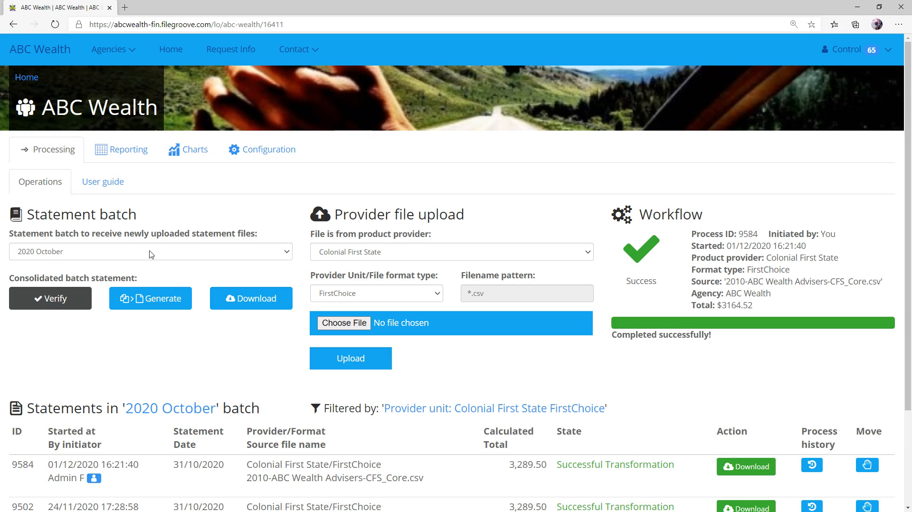
# - Set the product provider to None (no statement filtering) and review all statements in the 2020 October batch
pyautogui.scroll(-3, 170, 439)
pyautogui.scroll(1, 200, 427)
pyautogui.scroll(-1, 237, 413)
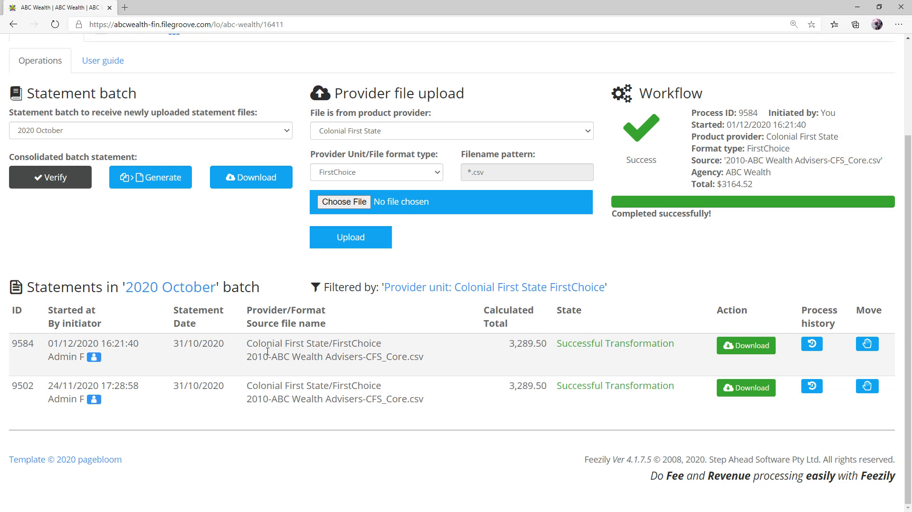
pyautogui.click(387, 137)
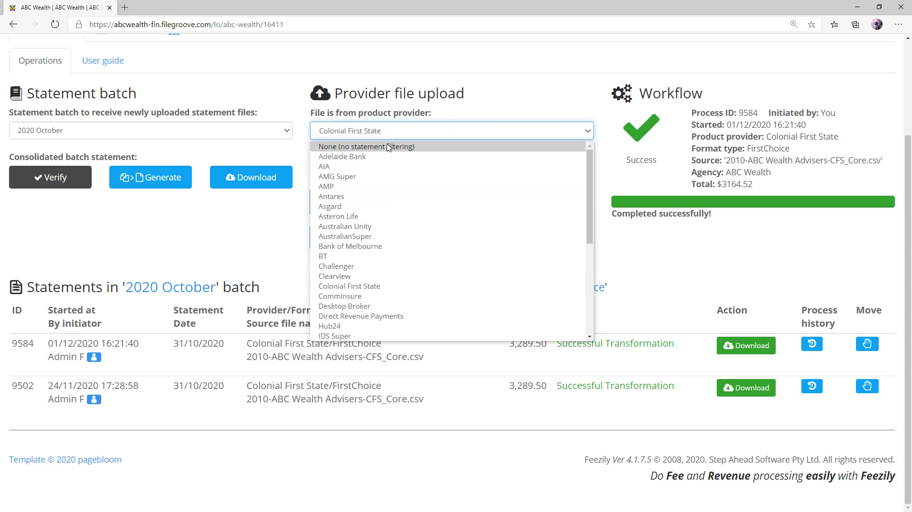
pyautogui.click(364, 147)
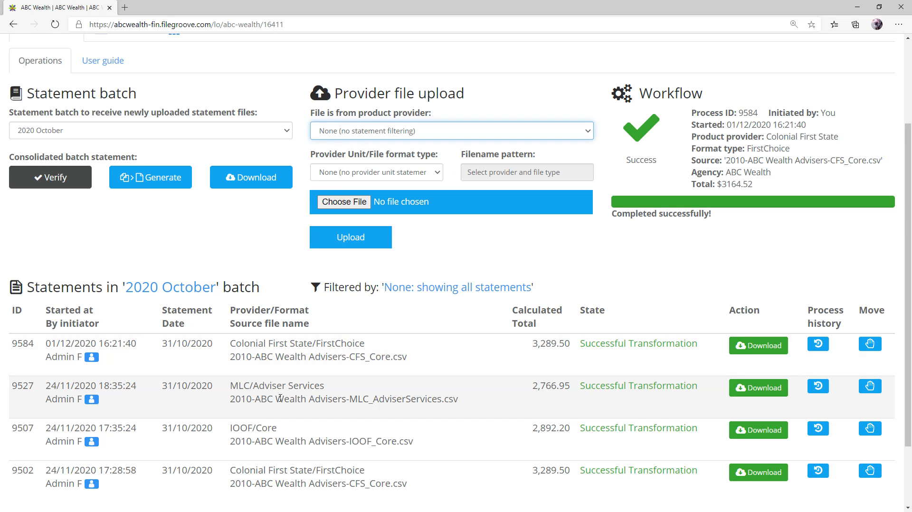
pyautogui.scroll(-2, 292, 418)
pyautogui.scroll(3, 292, 418)
pyautogui.scroll(-3, 219, 272)
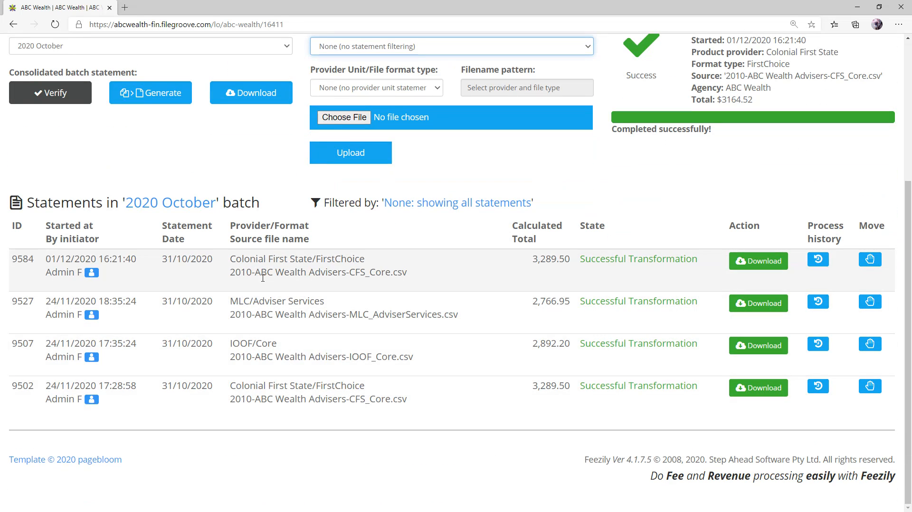
pyautogui.scroll(4, 263, 297)
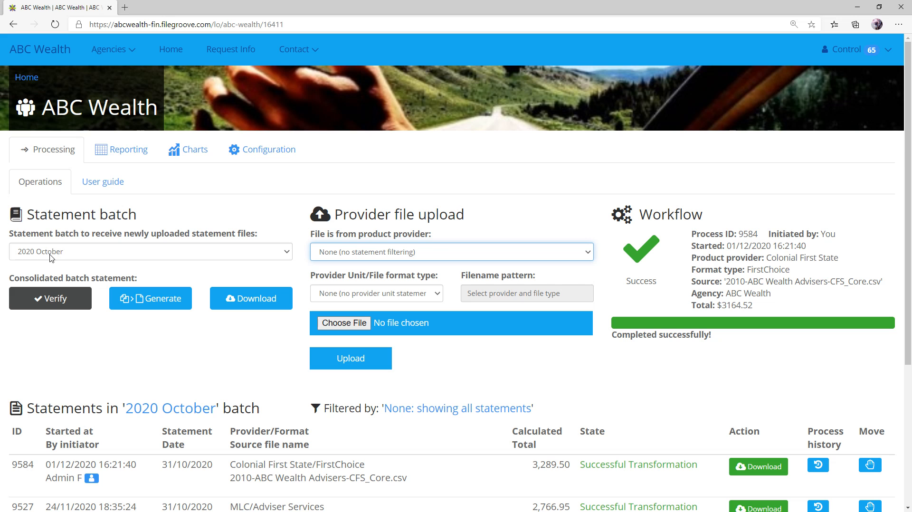
# - View the statements of the 2020 November batch and of the 2020 December batch
pyautogui.click(86, 257)
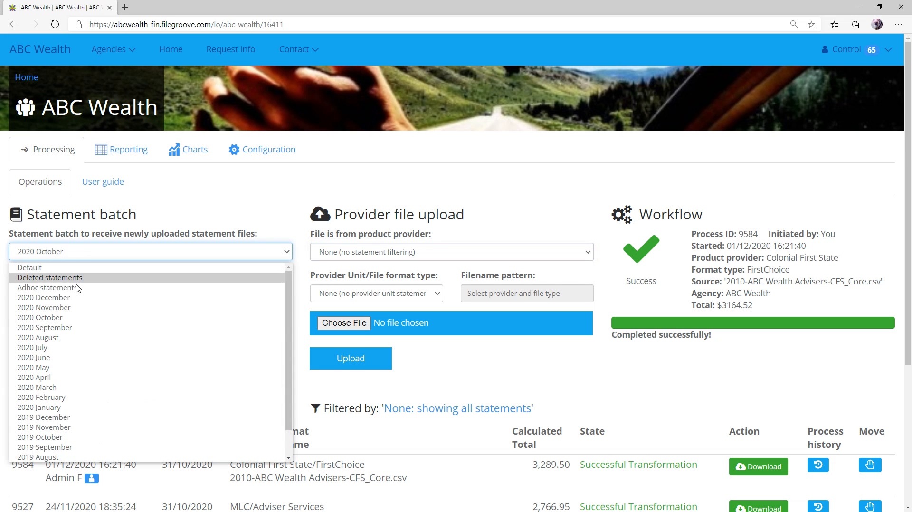
pyautogui.click(73, 309)
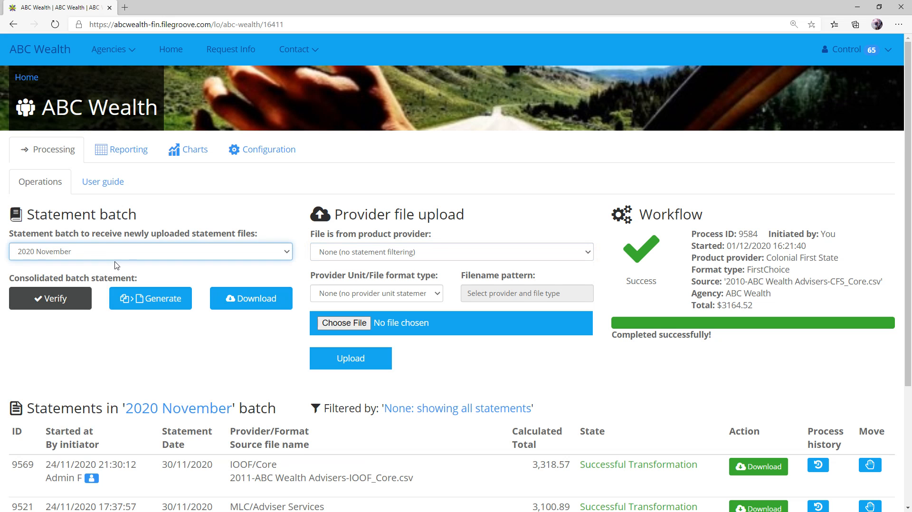
pyautogui.click(97, 255)
pyautogui.click(87, 298)
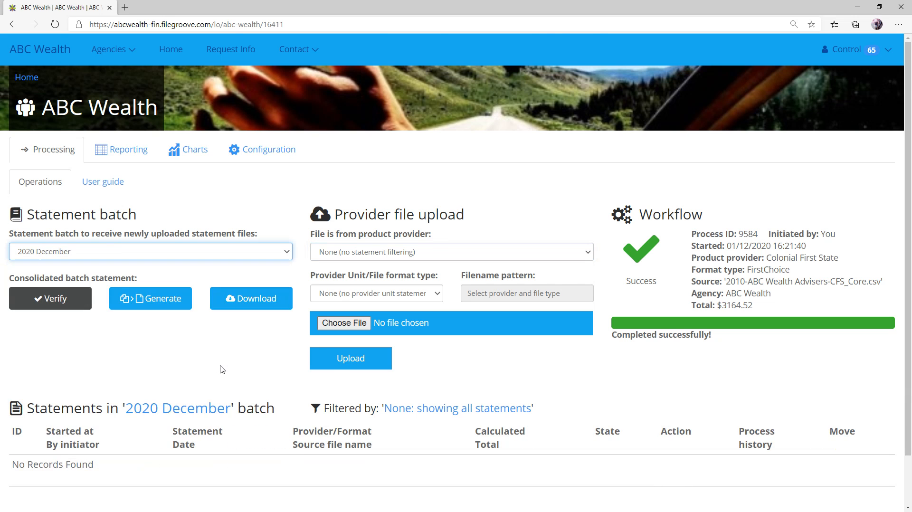
pyautogui.scroll(-1, 120, 229)
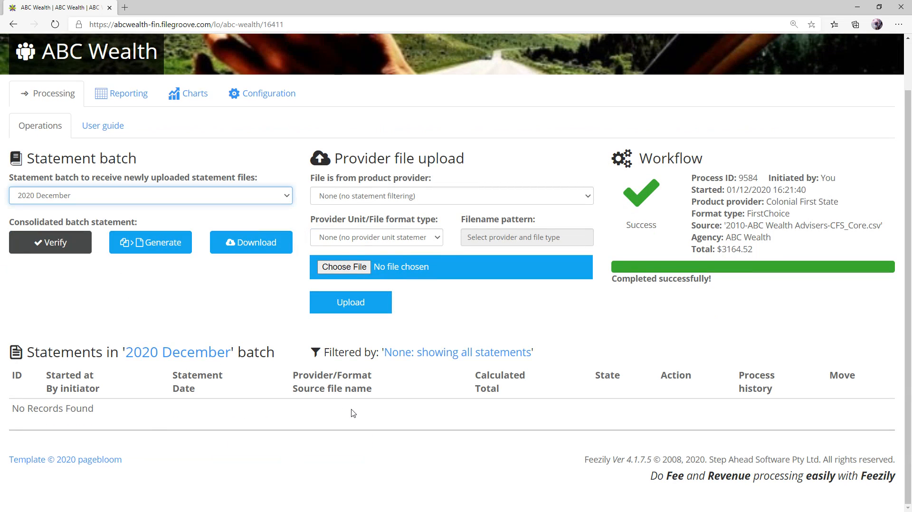
# - Set the statement batch to 2020 November and bring its list of statements into view
pyautogui.click(98, 200)
pyautogui.click(95, 251)
pyautogui.scroll(-2, 245, 315)
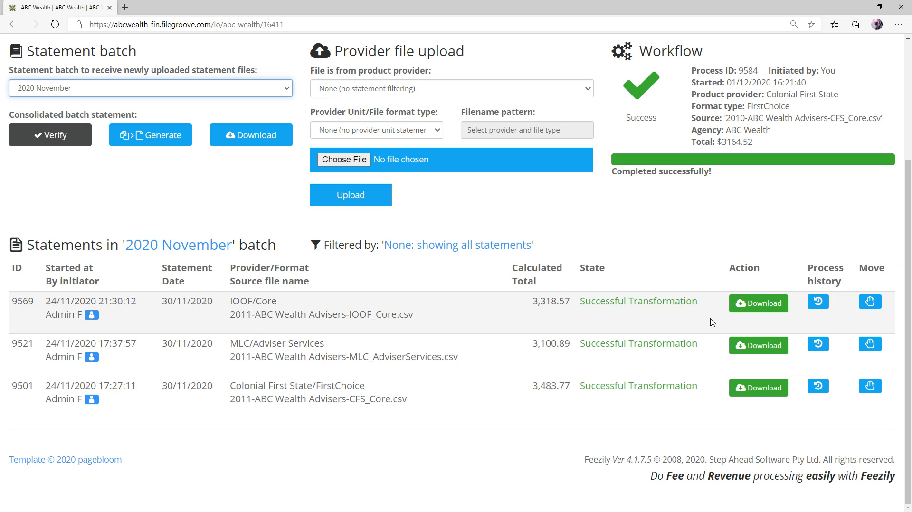
# - Download the transformed IOOF/Core statement of the 2020 November batch, open the CSV to examine its contents, and close it
pyautogui.click(781, 309)
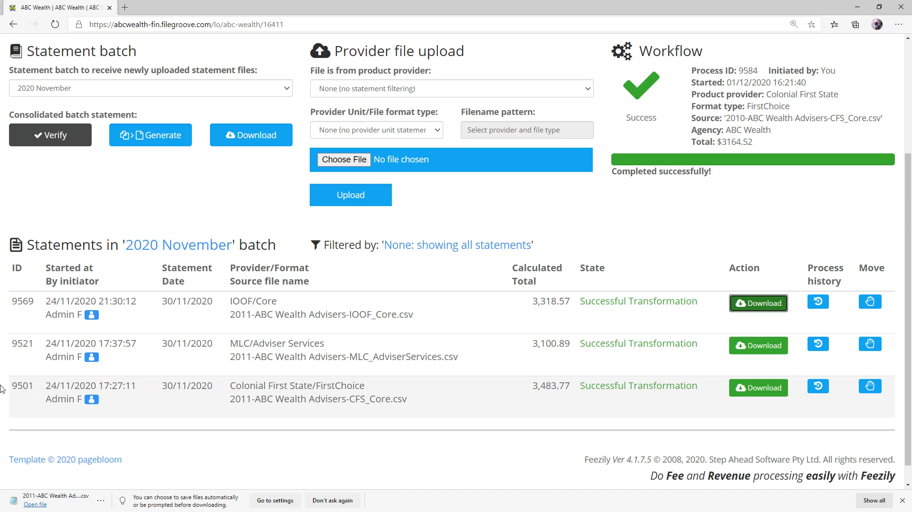
pyautogui.click(35, 505)
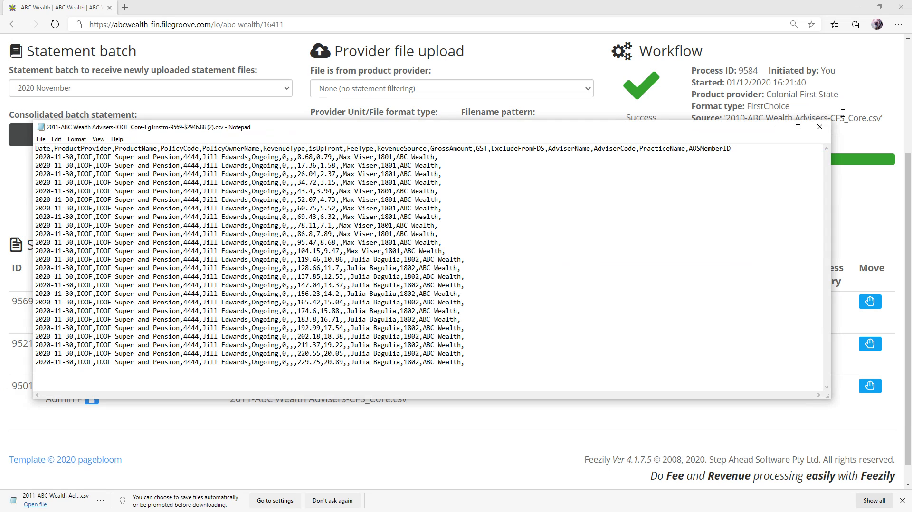
pyautogui.click(827, 131)
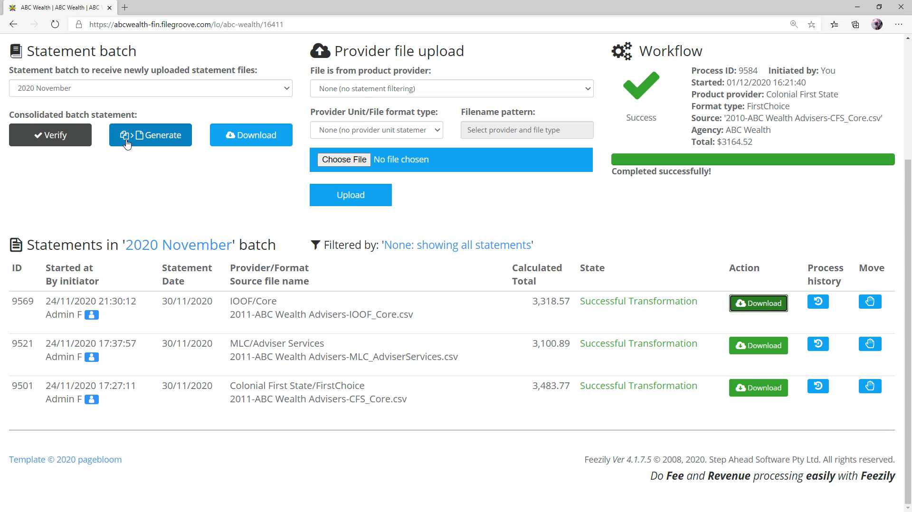
# - Generate the consolidated batch statement for 2020 November and download it
pyautogui.click(150, 137)
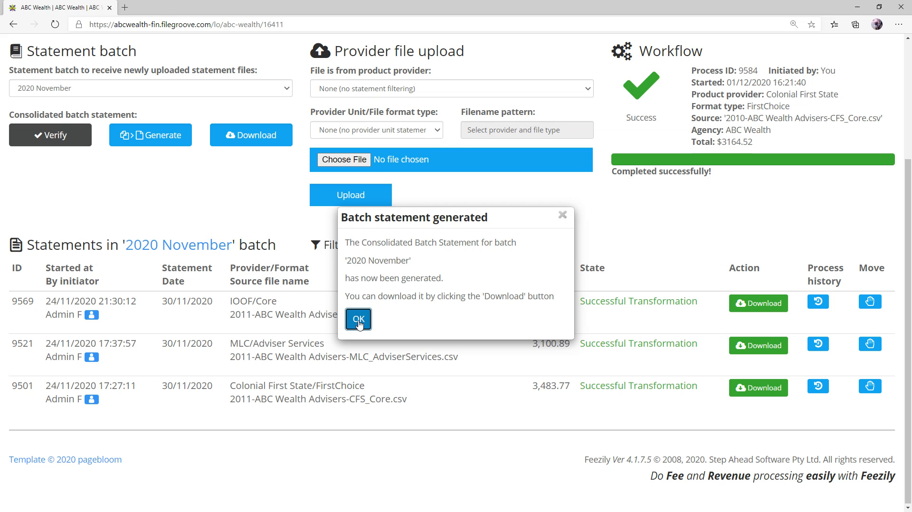
pyautogui.click(358, 319)
pyautogui.click(253, 140)
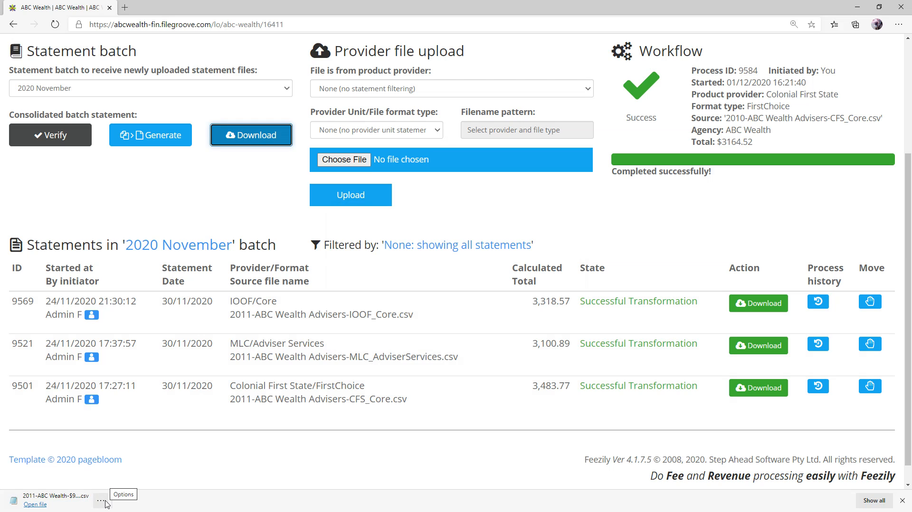
# - Open the downloaded consolidated CSV in an enlarged window, examine the rows from all providers, and close the file
pyautogui.click(36, 504)
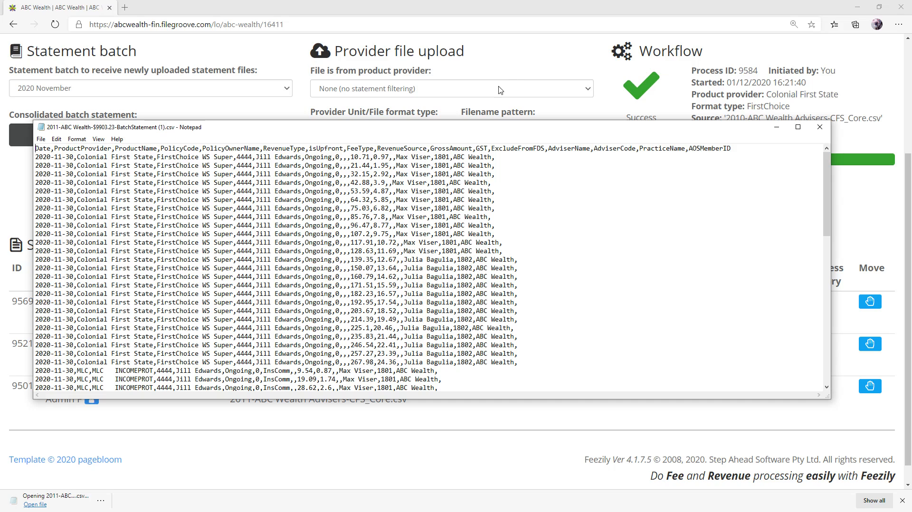
pyautogui.moveTo(498, 123); pyautogui.dragTo(501, 36)
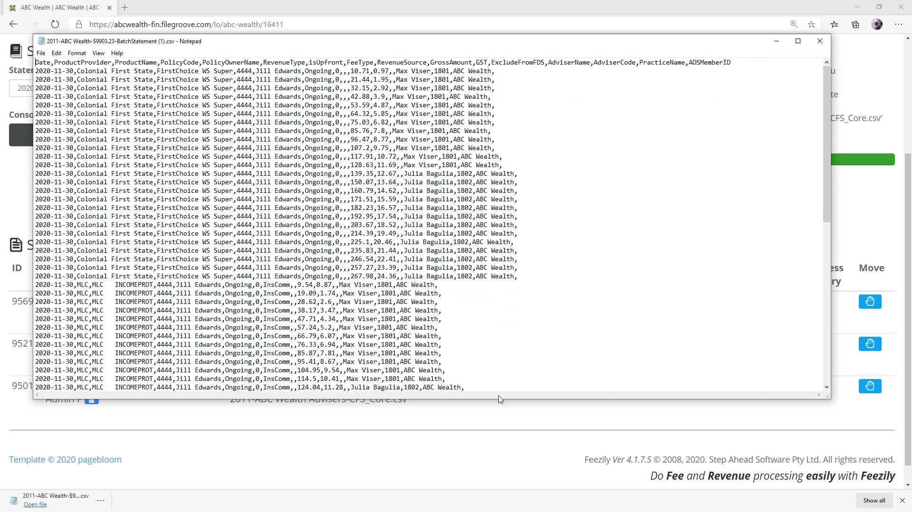
pyautogui.moveTo(499, 399); pyautogui.dragTo(499, 497)
pyautogui.scroll(-9, 454, 350)
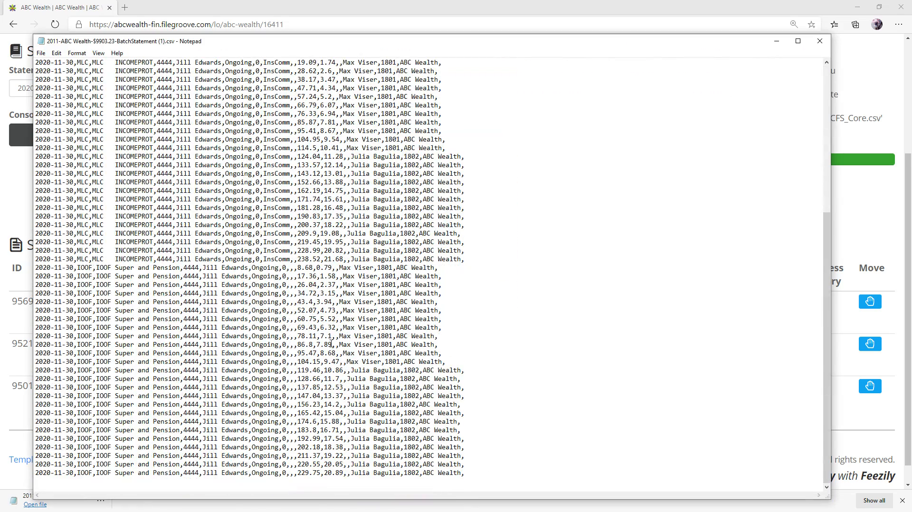
pyautogui.scroll(9, 331, 343)
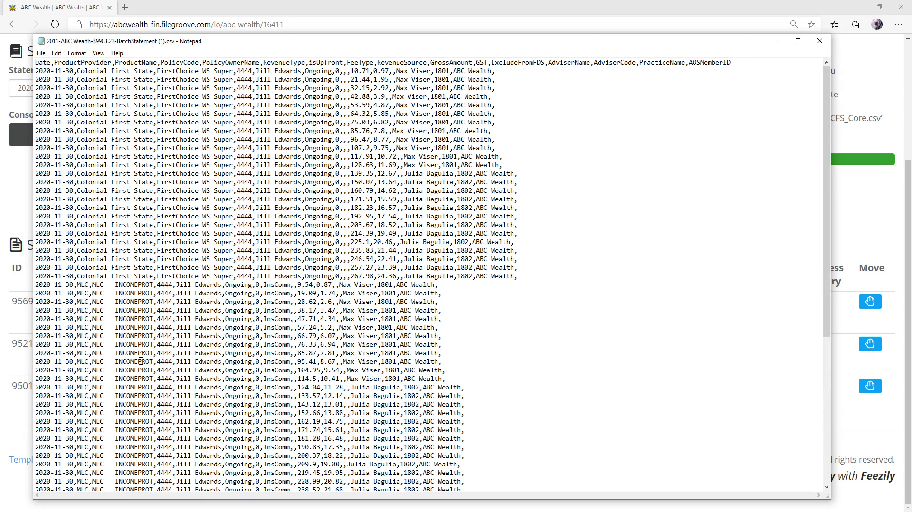
pyautogui.scroll(-9, 140, 362)
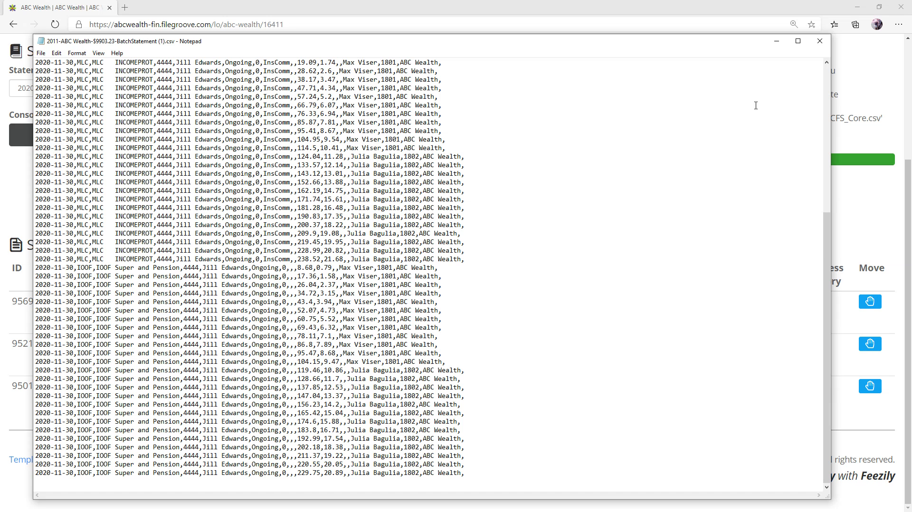
pyautogui.click(819, 41)
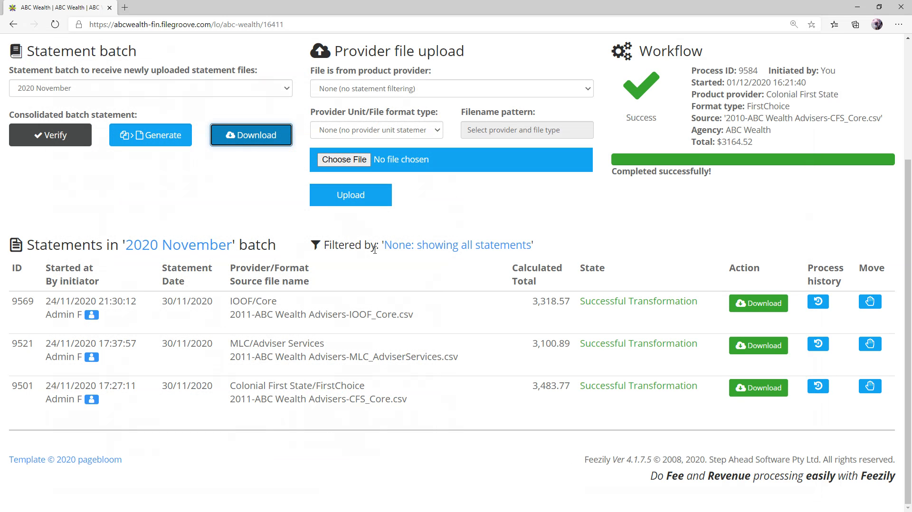
# - Set the upload's product provider to Colonial First State and its file format type to FirstChoice
pyautogui.click(360, 94)
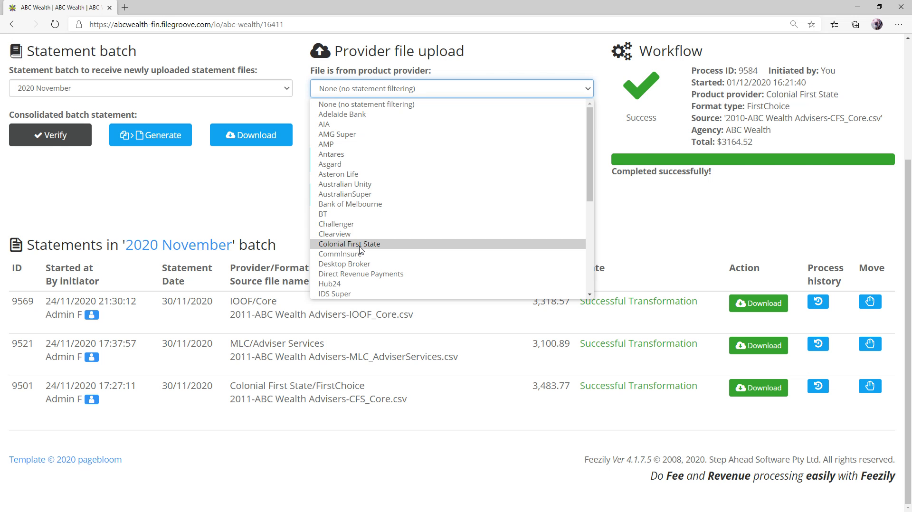
pyautogui.click(360, 244)
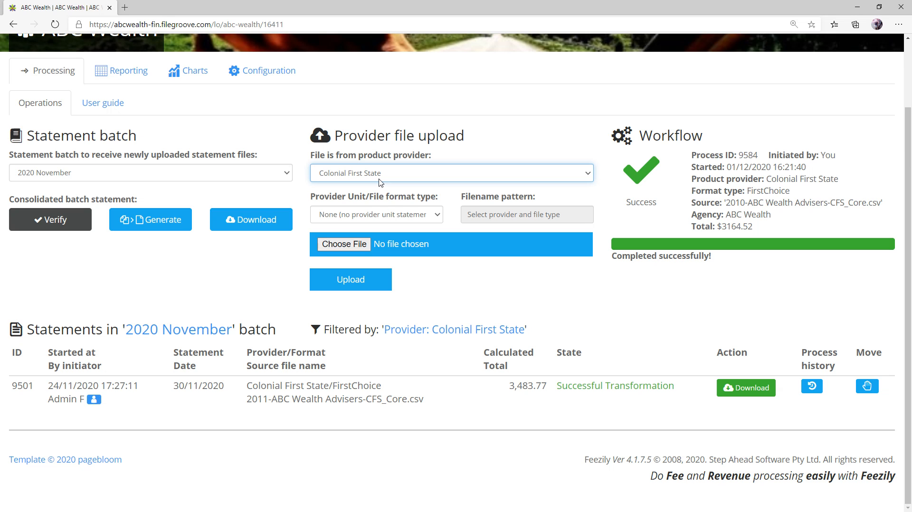
pyautogui.click(376, 215)
pyautogui.click(347, 239)
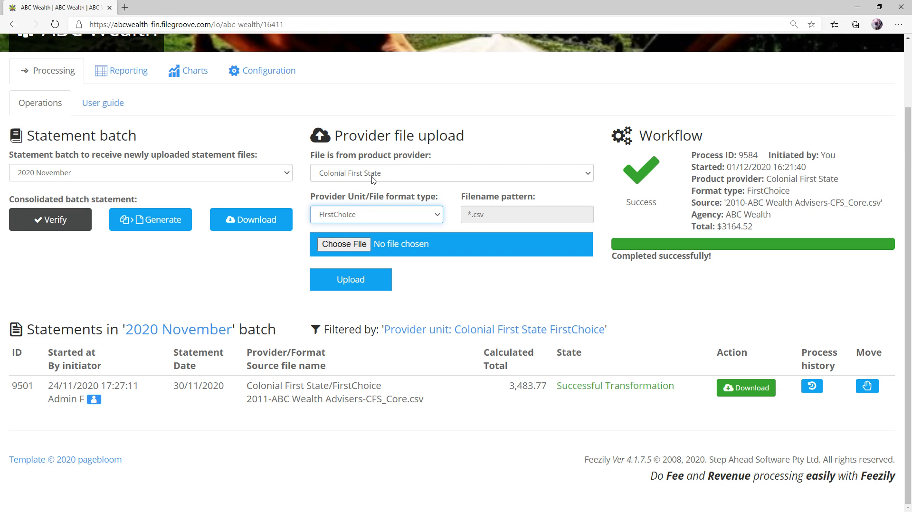
# - Choose 2011-ABC Wealth Advisers-CFS_Core.csv from the CFS folder as the provider file for upload
pyautogui.click(358, 248)
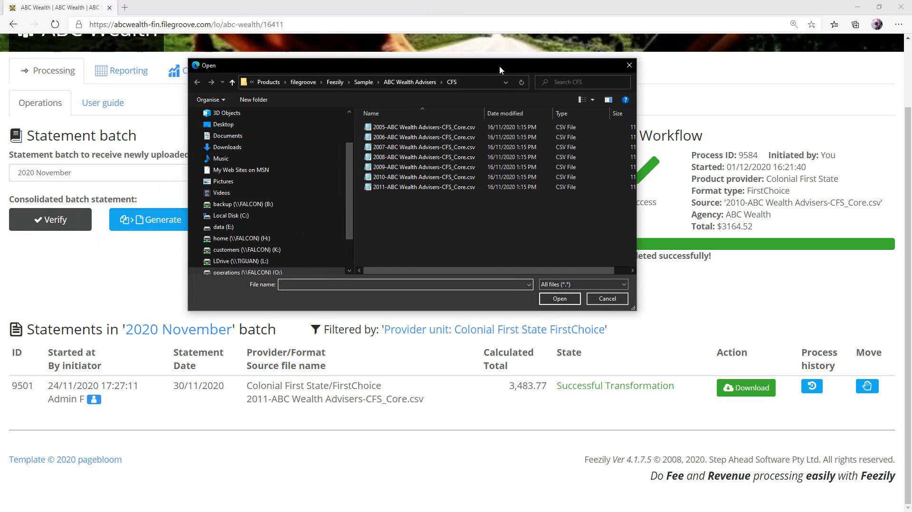
pyautogui.click(403, 189)
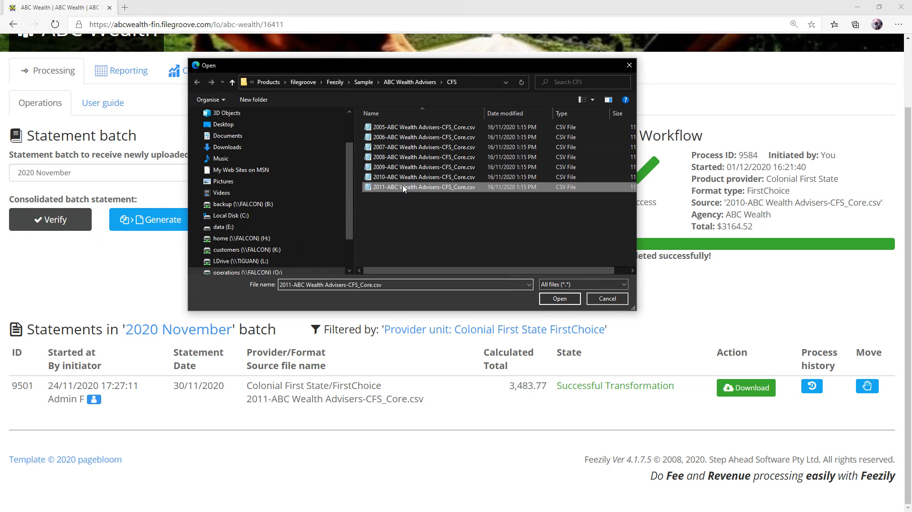
pyautogui.click(559, 299)
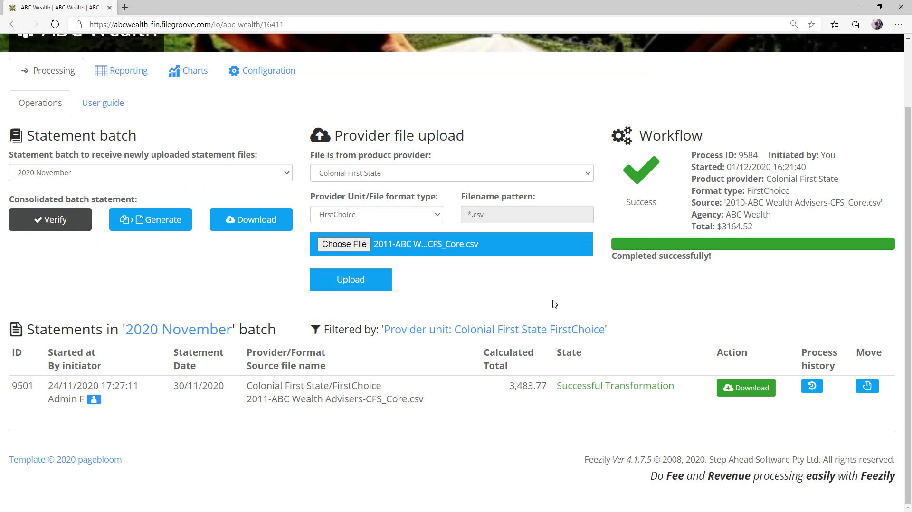
# - Upload the chosen Colonial First State file and review the downloaded CSV of its newly processed statement, closing it when done
pyautogui.click(369, 284)
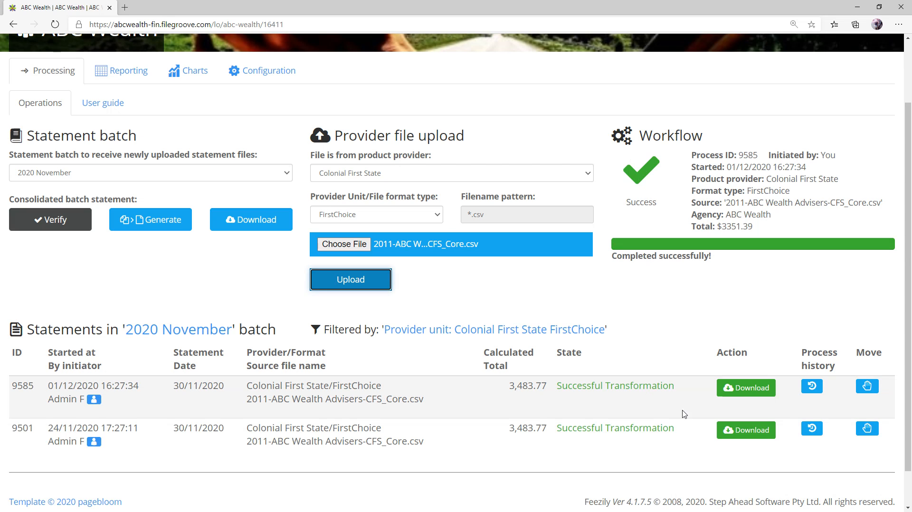
pyautogui.click(747, 387)
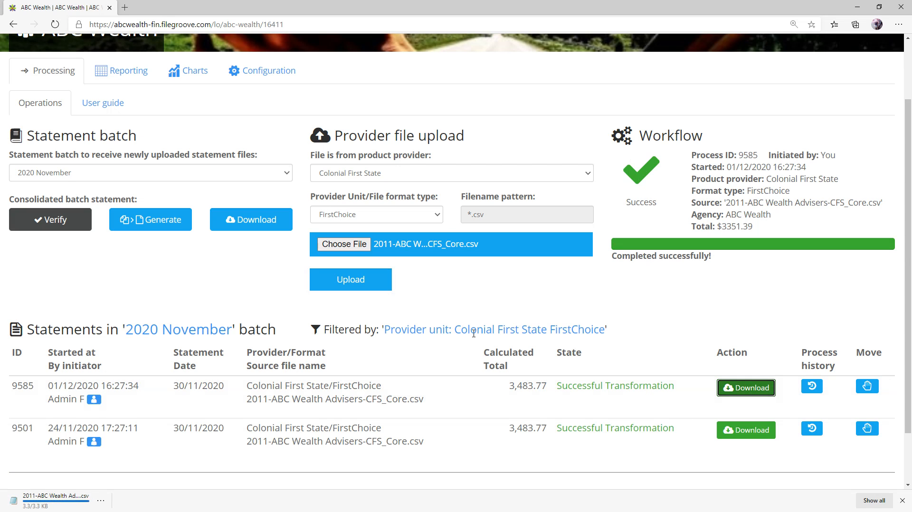
pyautogui.click(55, 499)
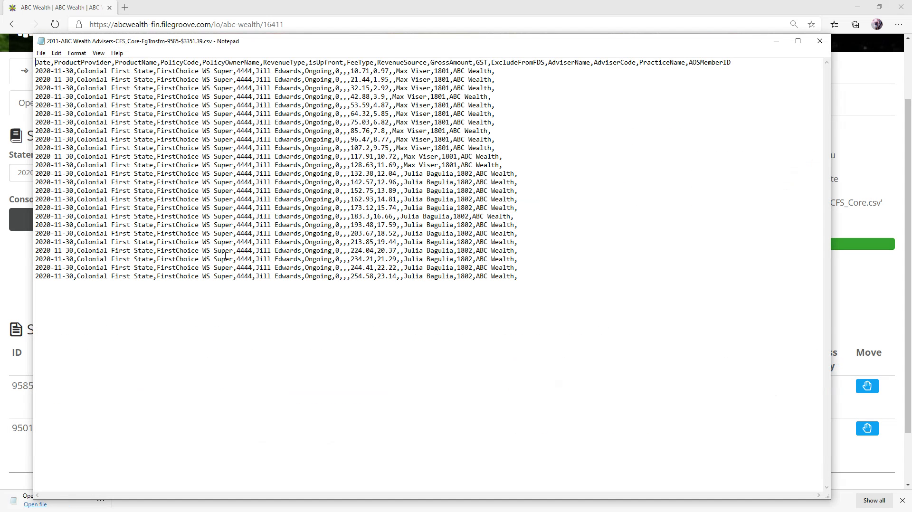
pyautogui.click(820, 41)
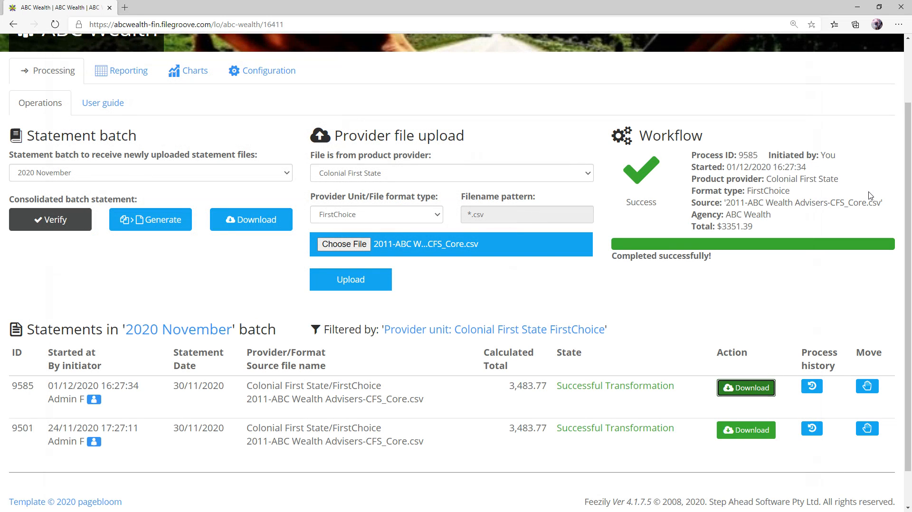
# - Generate the consolidated Colonial First State FirstChoice statement for 2020 November and download it
pyautogui.click(152, 229)
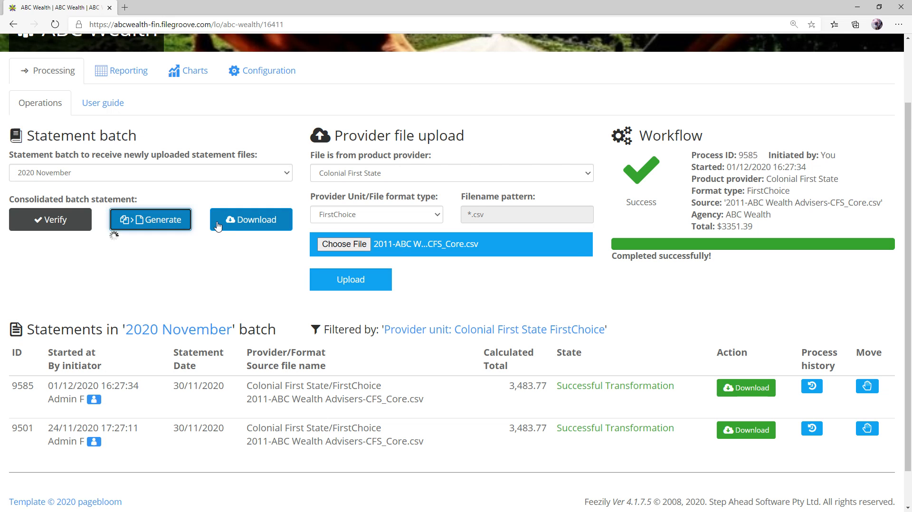
pyautogui.click(357, 336)
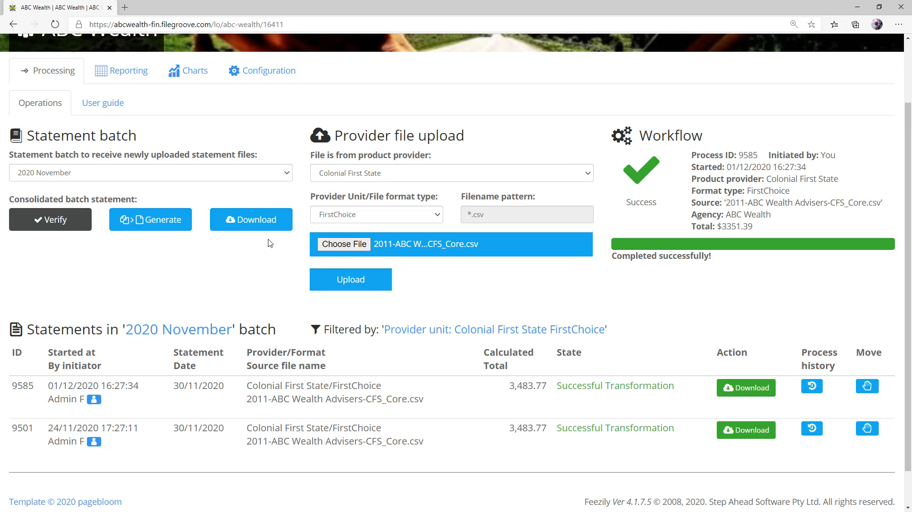
pyautogui.click(241, 223)
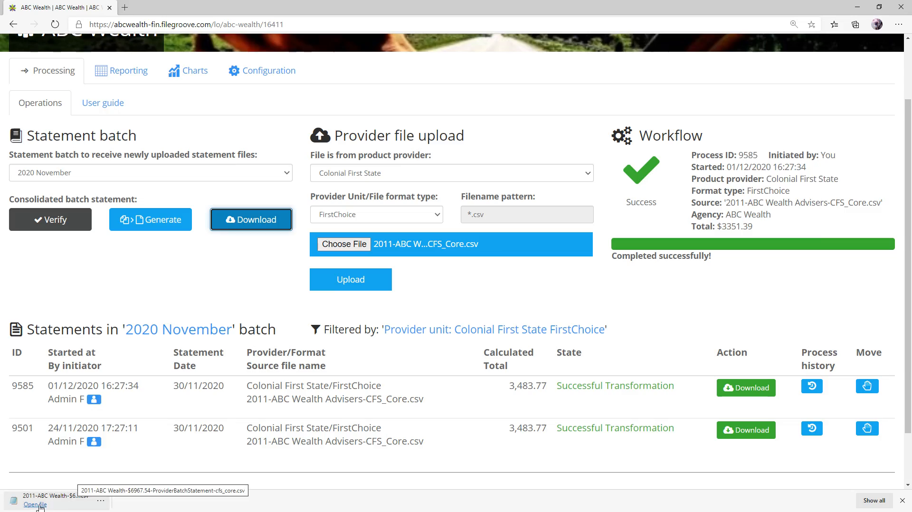
# - Open the downloaded Colonial First State consolidated CSV, examine its rows for duplicated statement entries, and close the file
pyautogui.click(41, 505)
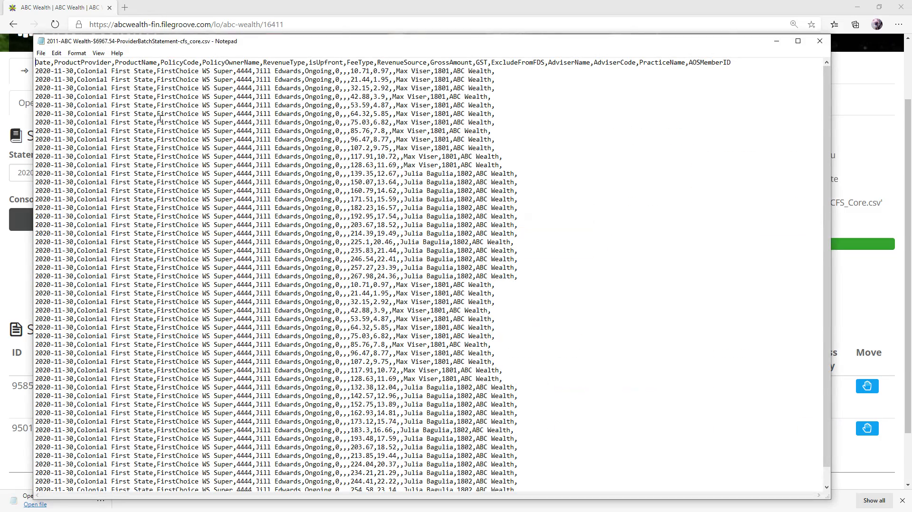
pyautogui.scroll(-1, 236, 222)
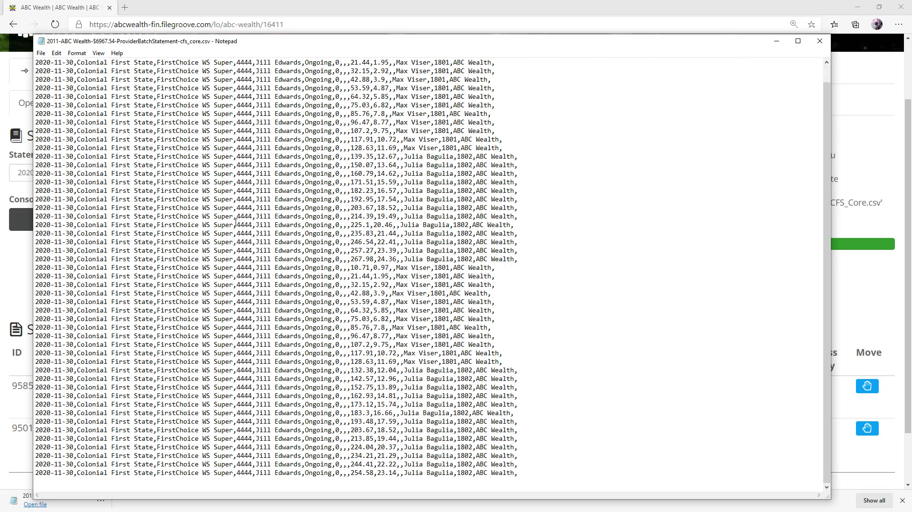
pyautogui.scroll(1, 236, 223)
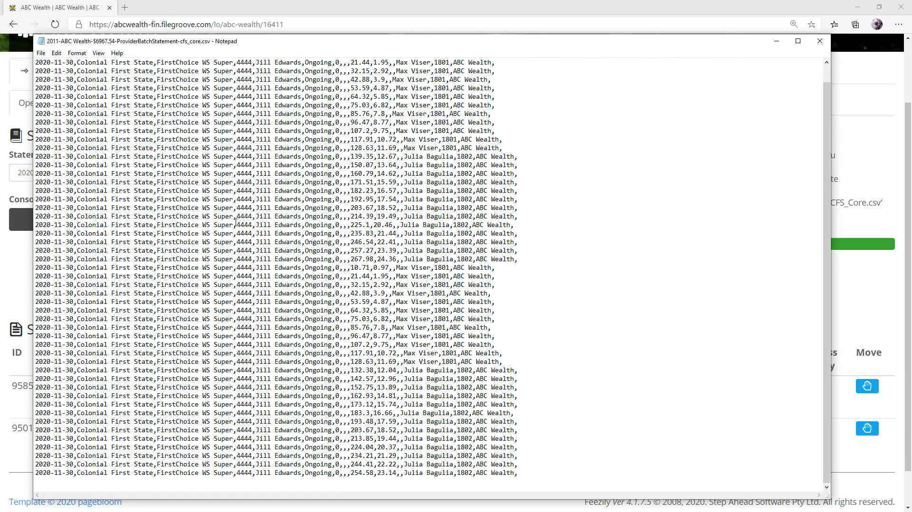
pyautogui.scroll(-1, 234, 222)
pyautogui.scroll(1, 234, 222)
pyautogui.scroll(-1, 231, 221)
pyautogui.click(820, 41)
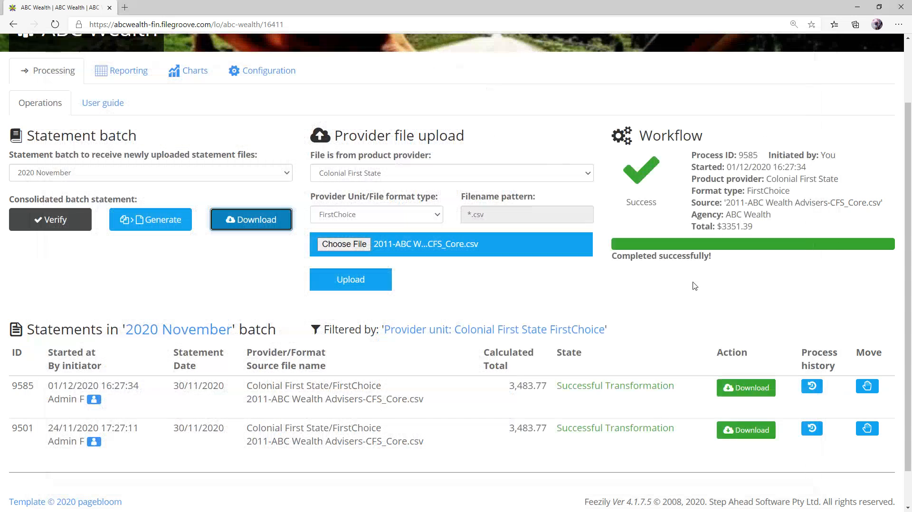
# - Move the newly uploaded Colonial First State statement from the 2020 November batch to the Deleted statements batch
pyautogui.click(871, 387)
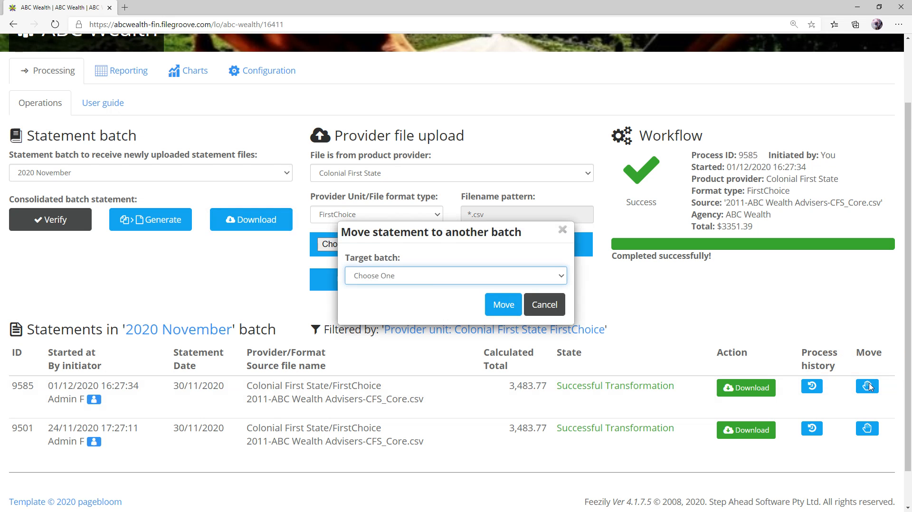
pyautogui.click(427, 279)
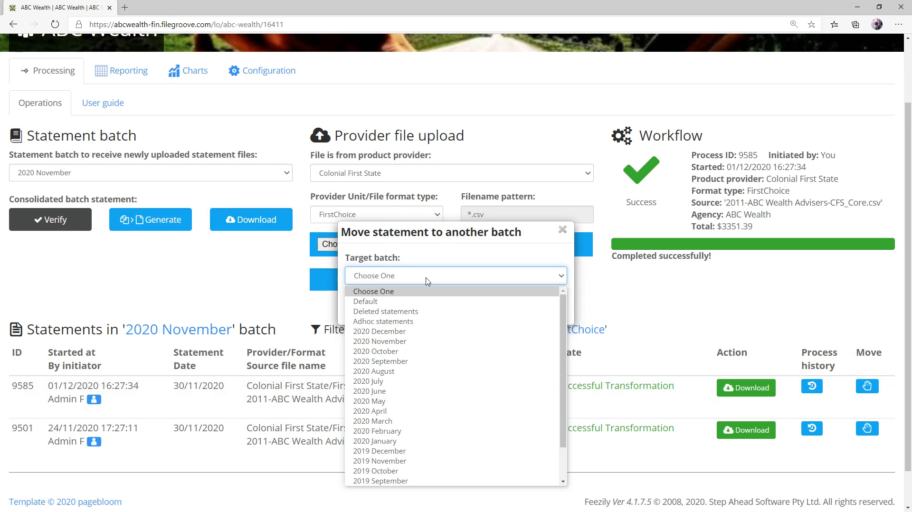
pyautogui.click(411, 312)
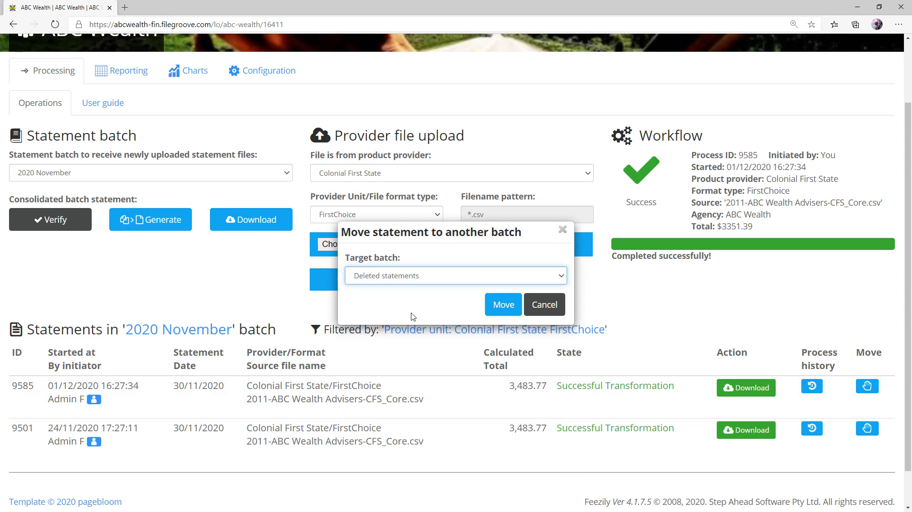
pyautogui.click(503, 309)
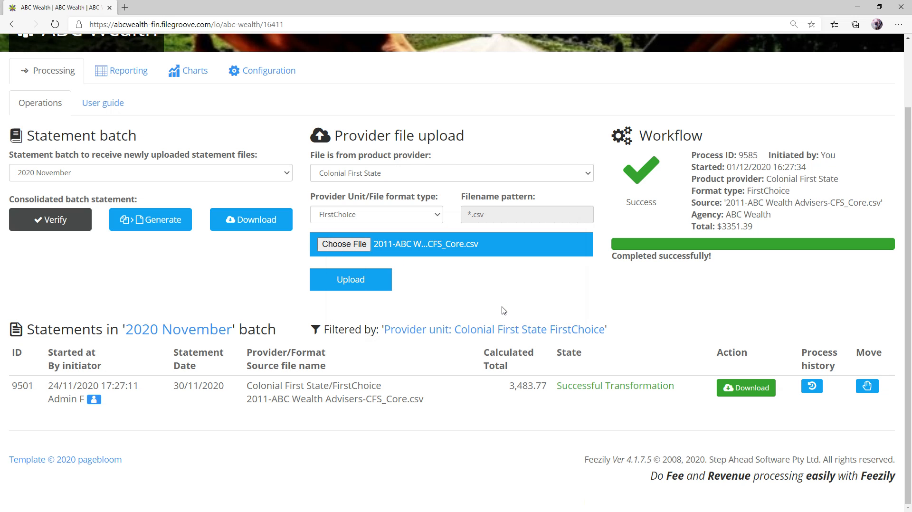
# - Regenerate the consolidated Colonial First State statement for 2020 November and review its downloaded CSV, closing it when done
pyautogui.click(179, 220)
pyautogui.click(358, 338)
pyautogui.click(270, 228)
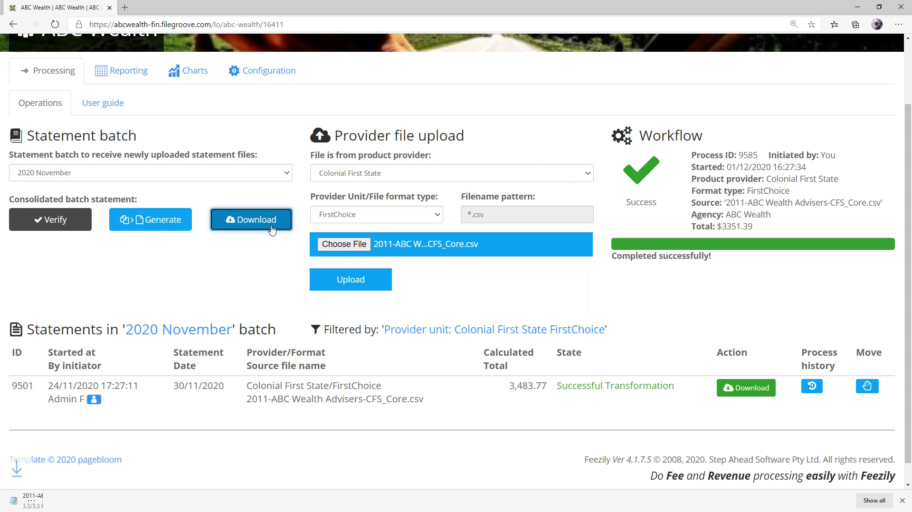
pyautogui.click(56, 499)
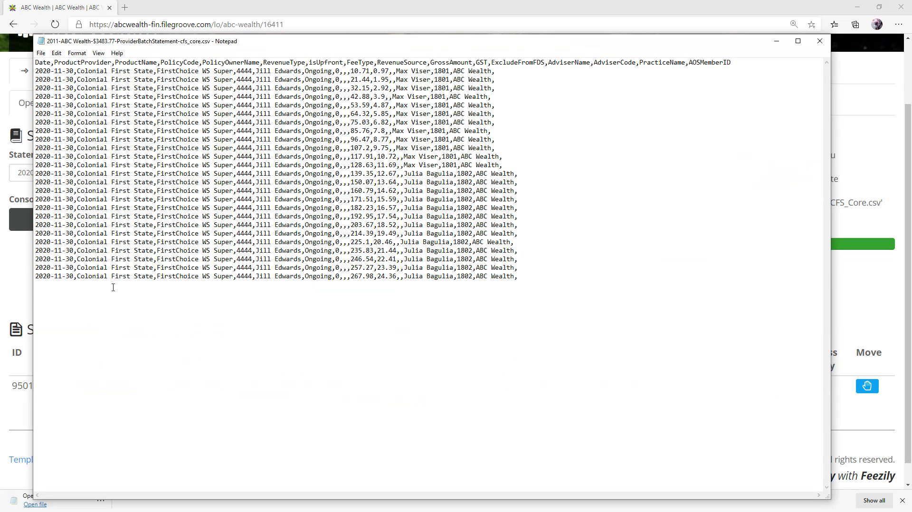
pyautogui.click(820, 41)
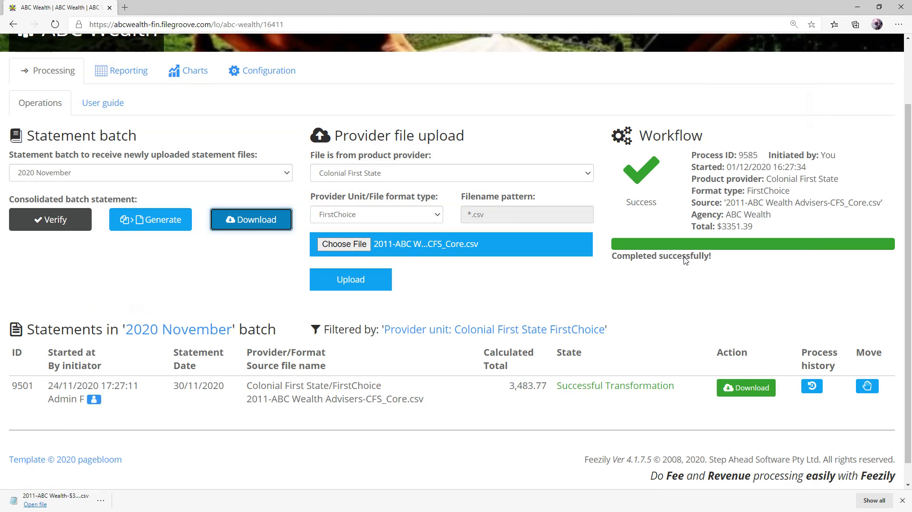
# - Set the product provider to None (no statement filtering) so the 2020 November batch lists statements from all providers
pyautogui.click(404, 172)
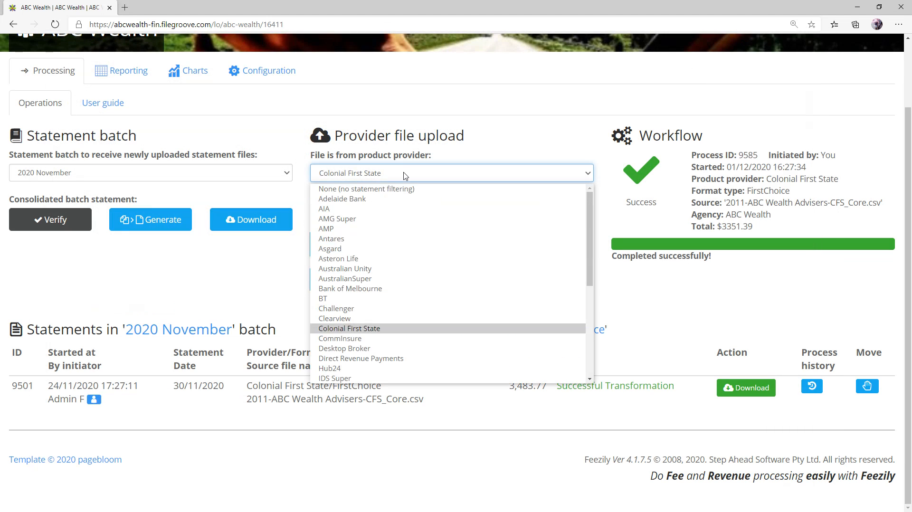
pyautogui.click(380, 189)
pyautogui.scroll(-3, 414, 472)
pyautogui.scroll(2, 549, 262)
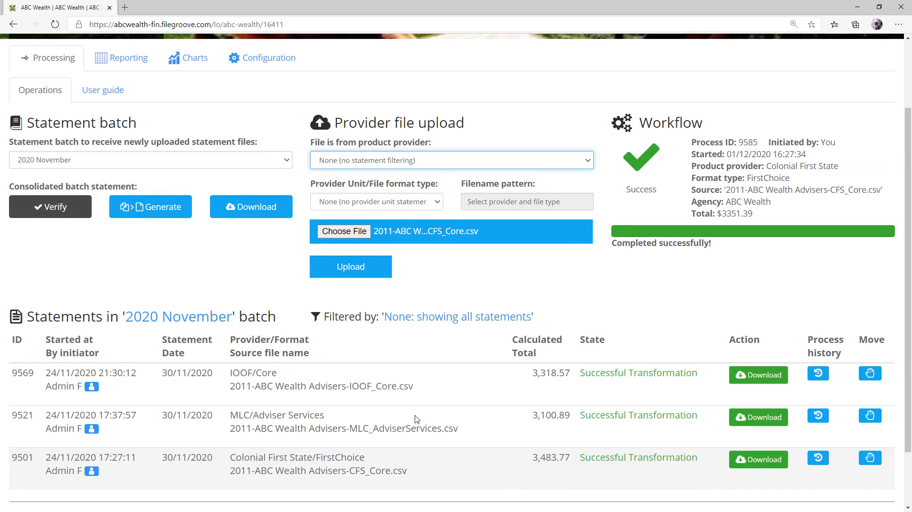
# - Generate the consolidated 2020 November batch statement for all providers and download it
pyautogui.click(162, 209)
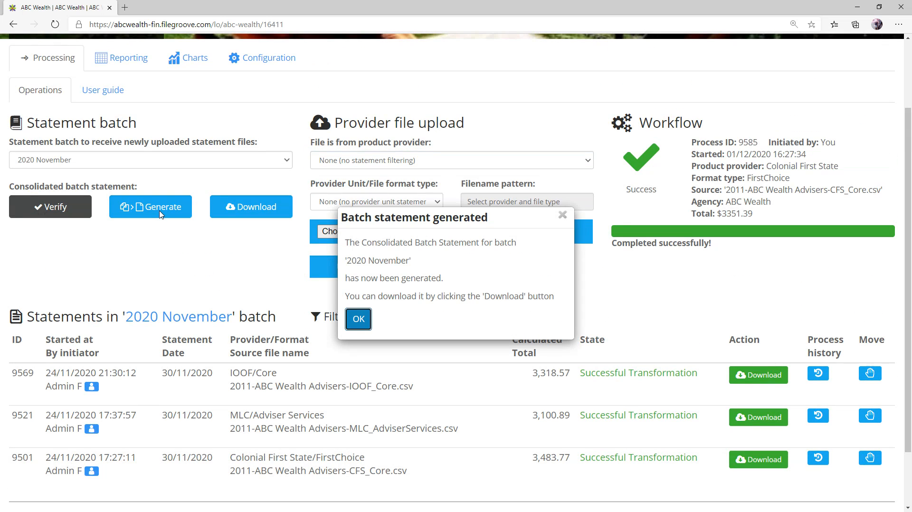
pyautogui.click(359, 320)
pyautogui.click(256, 211)
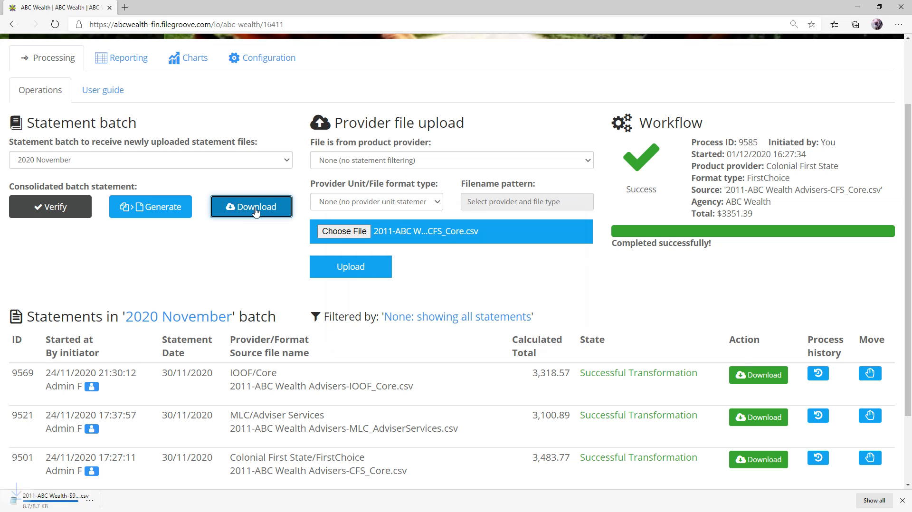
# - Open the downloaded all-provider batch statement CSV, examine the rows for each provider down to the end, and close the file
pyautogui.click(50, 502)
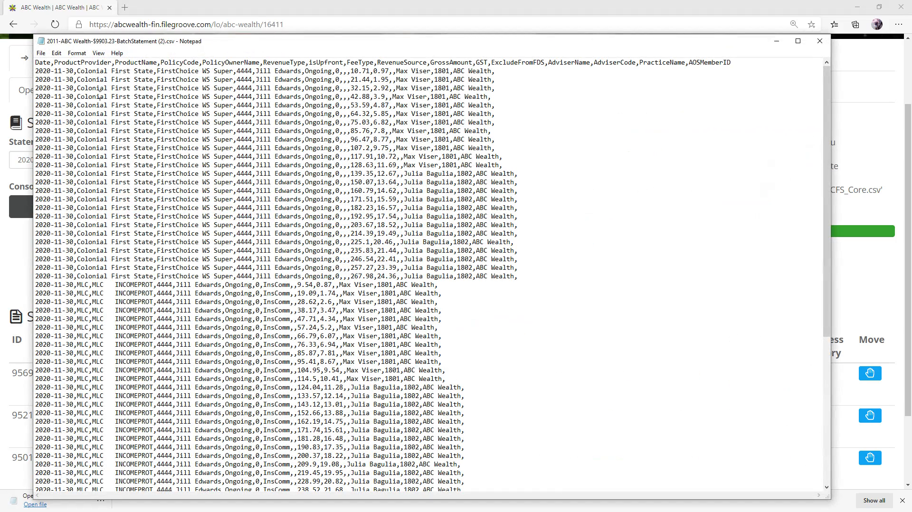
pyautogui.moveTo(100, 97); pyautogui.dragTo(146, 233)
pyautogui.scroll(-9, 181, 358)
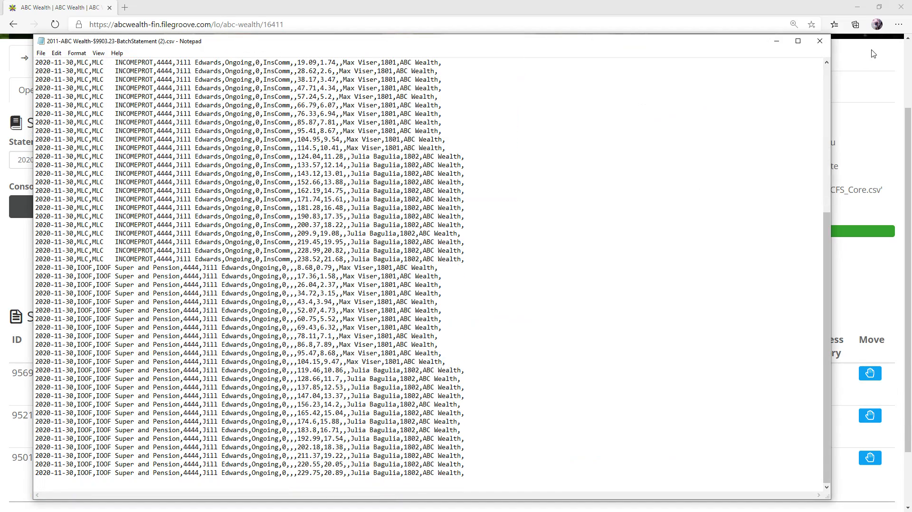
pyautogui.click(819, 41)
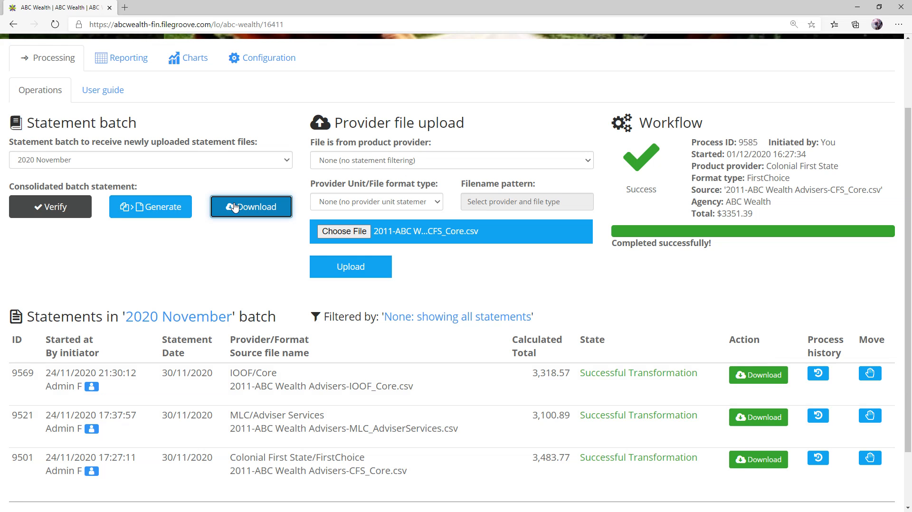
# - Show the adviser report of fees to agents for the 2020 November period and examine each agent's amount
pyautogui.click(128, 62)
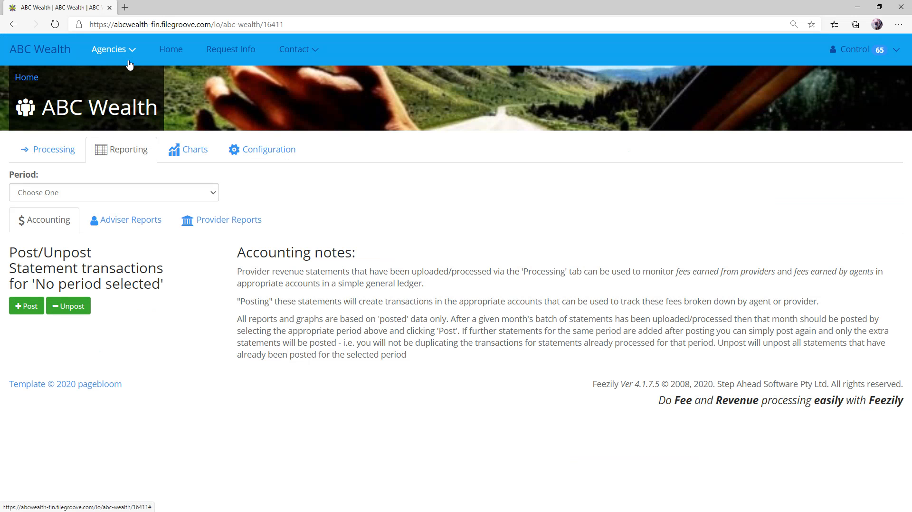
pyautogui.click(123, 227)
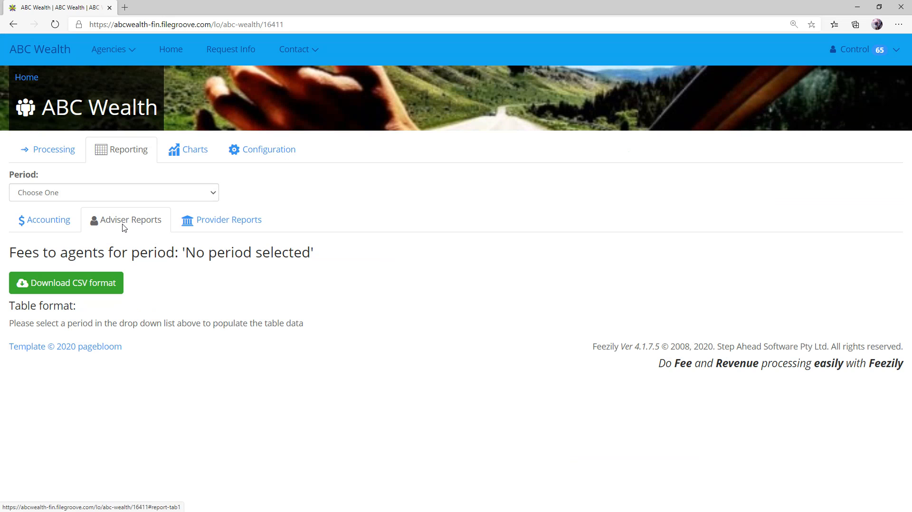
pyautogui.click(203, 221)
pyautogui.click(138, 227)
pyautogui.click(93, 198)
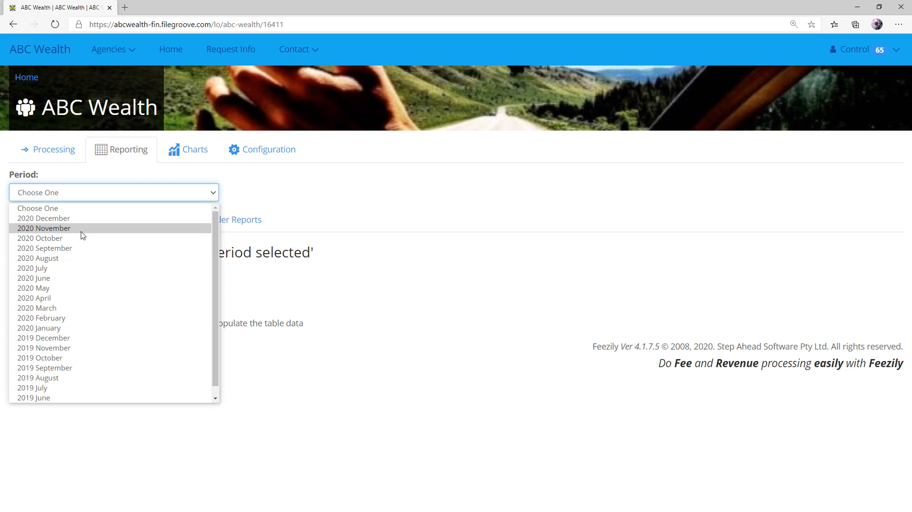
pyautogui.click(83, 230)
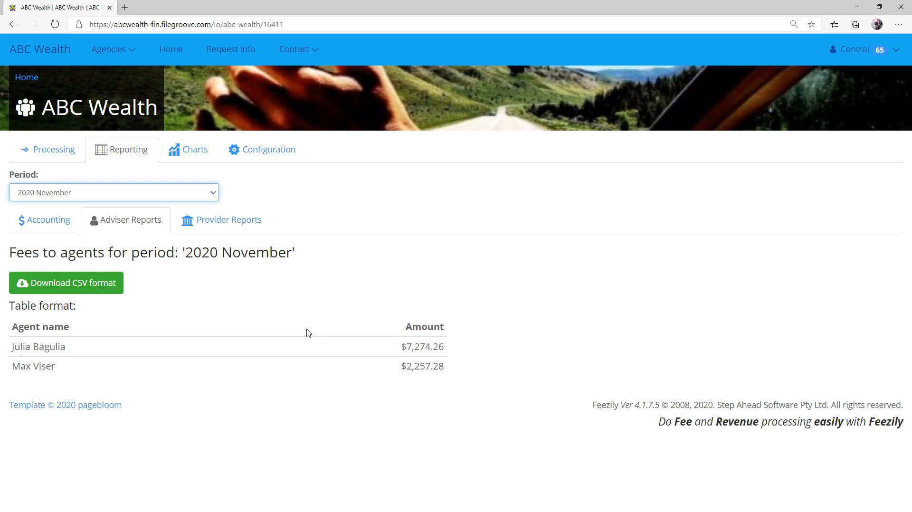
pyautogui.moveTo(409, 348); pyautogui.dragTo(466, 352)
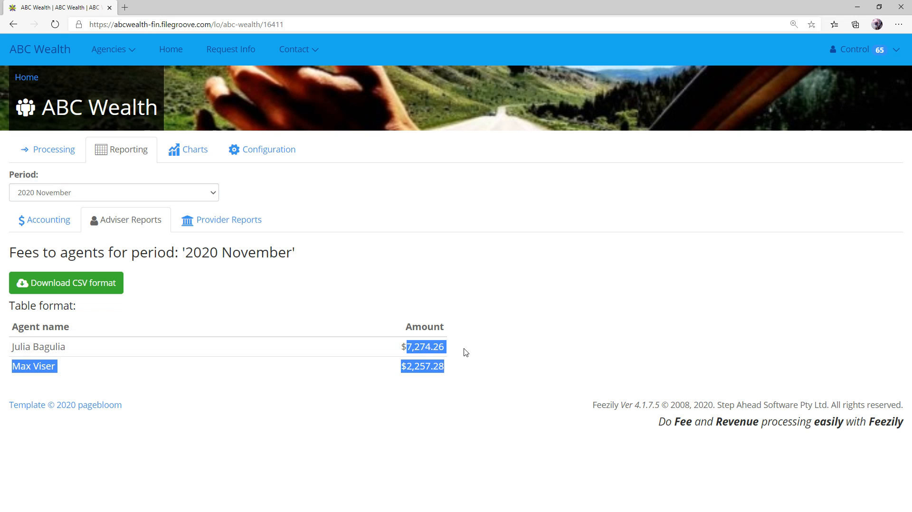
pyautogui.click(184, 355)
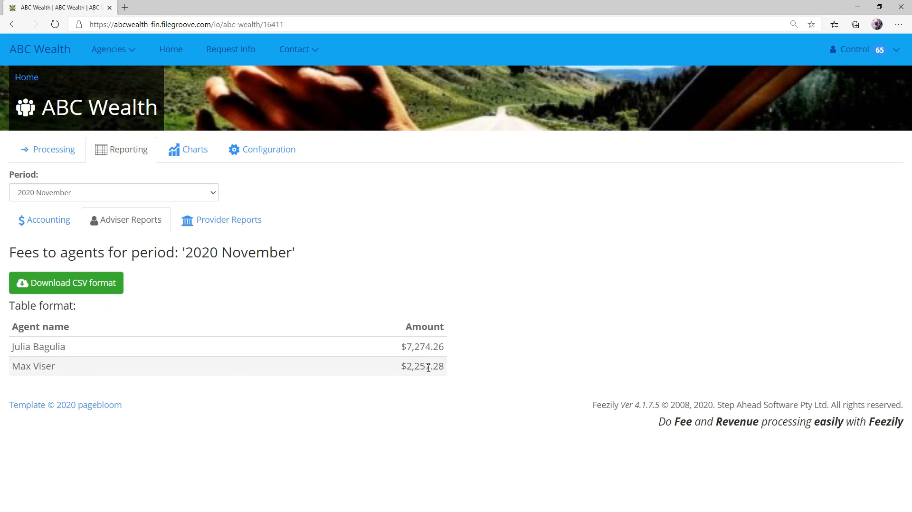
# - Download the 2020 November agent fees report in CSV format, review the file's contents, and close it
pyautogui.click(60, 285)
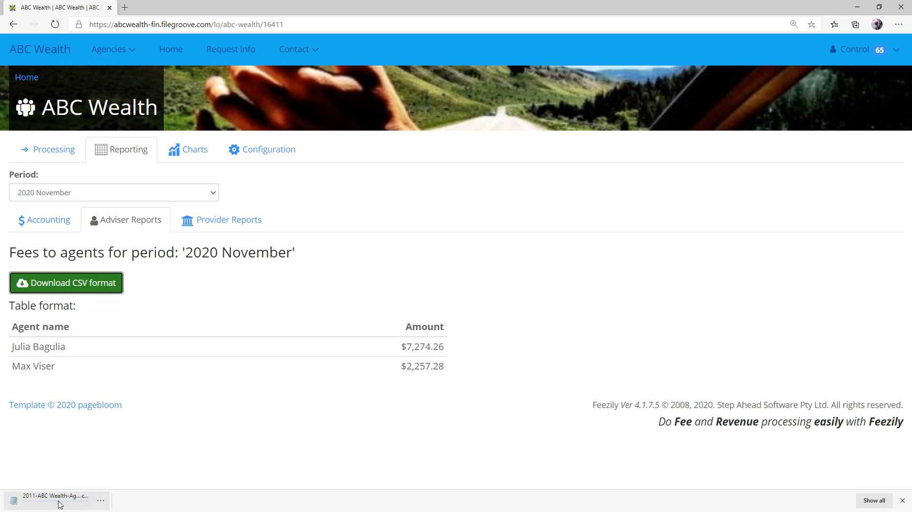
pyautogui.click(59, 499)
pyautogui.moveTo(136, 93); pyautogui.dragTo(34, 61)
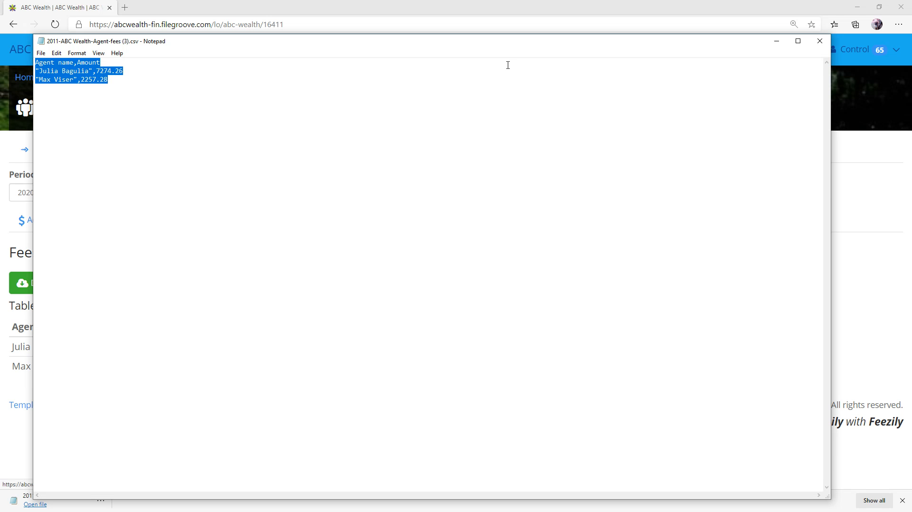
pyautogui.click(819, 41)
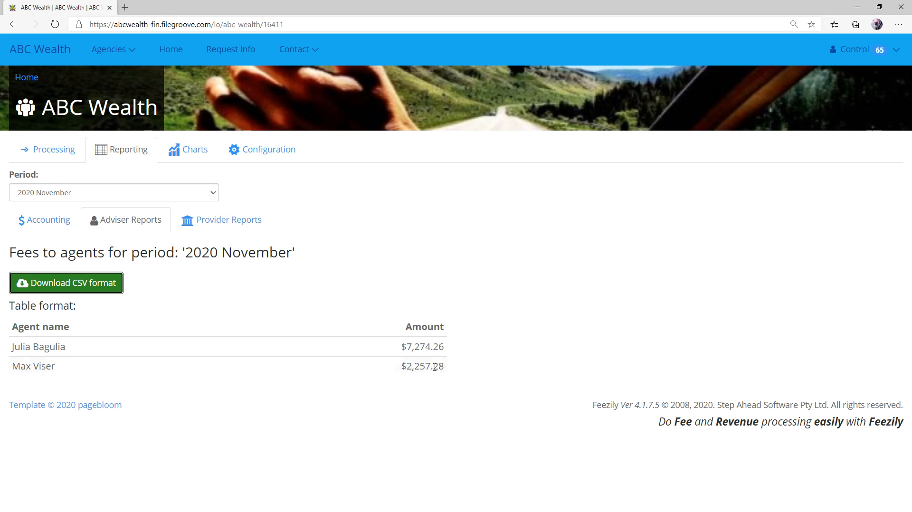
# - Show the provider report of fees from providers for the 2020 November period
pyautogui.click(223, 222)
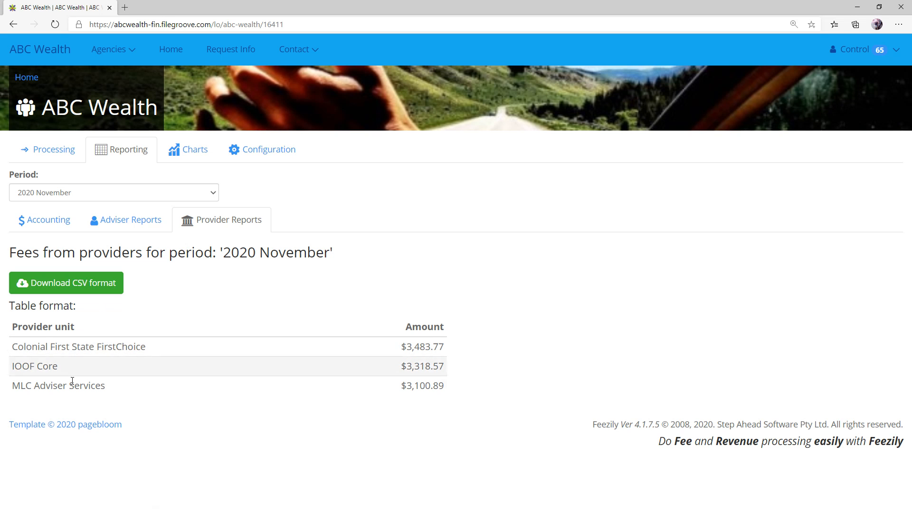
# - Download the 2020 November provider fees report in CSV format, review the file's contents, and close it
pyautogui.click(98, 284)
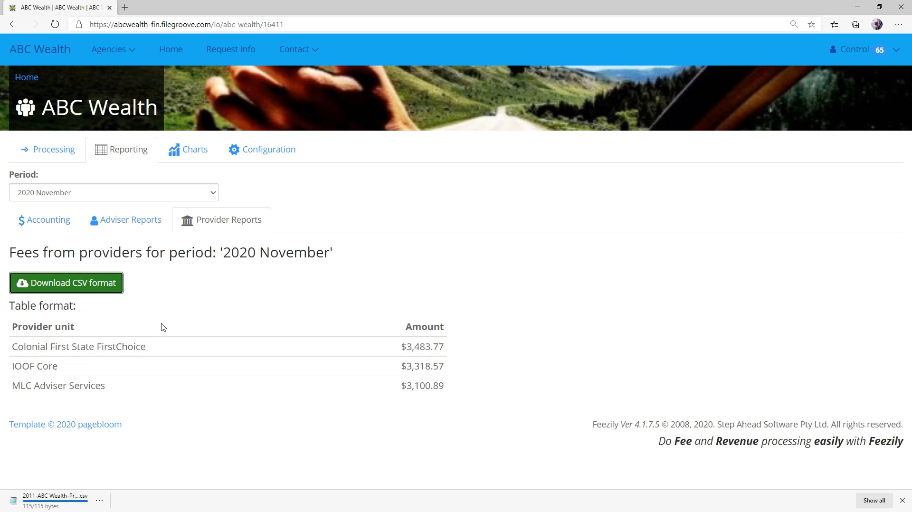
pyautogui.click(33, 500)
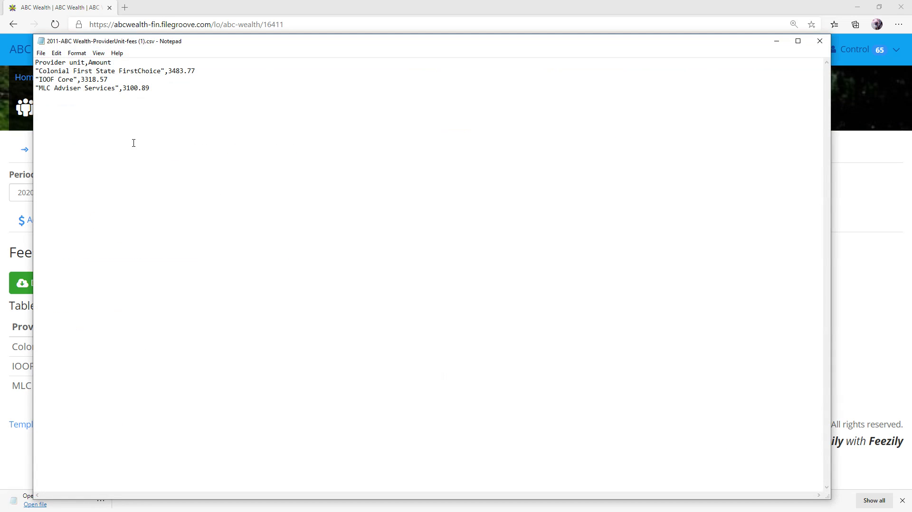
pyautogui.moveTo(179, 91); pyautogui.dragTo(34, 62)
pyautogui.click(70, 106)
pyautogui.click(820, 41)
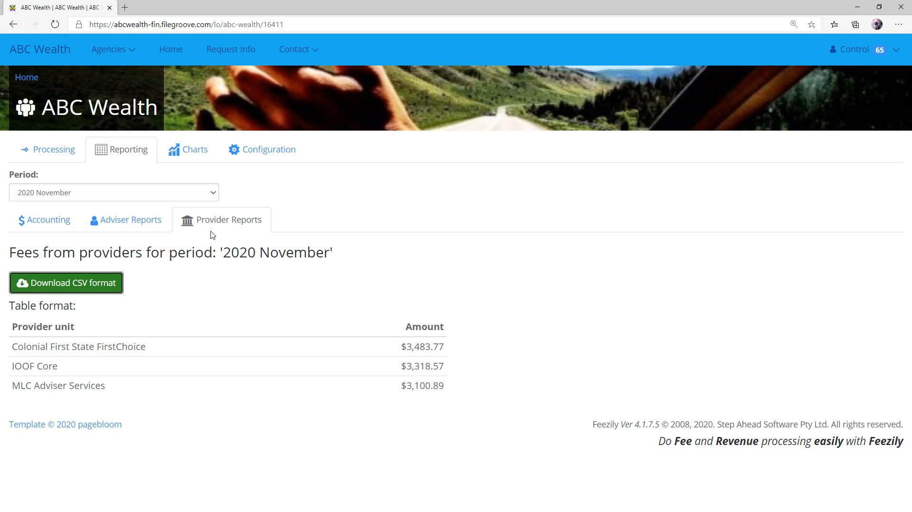
# - Chart the revenue earned by agent over 3 and 6 months, and by provider over 3 months, examining each chart
pyautogui.click(193, 150)
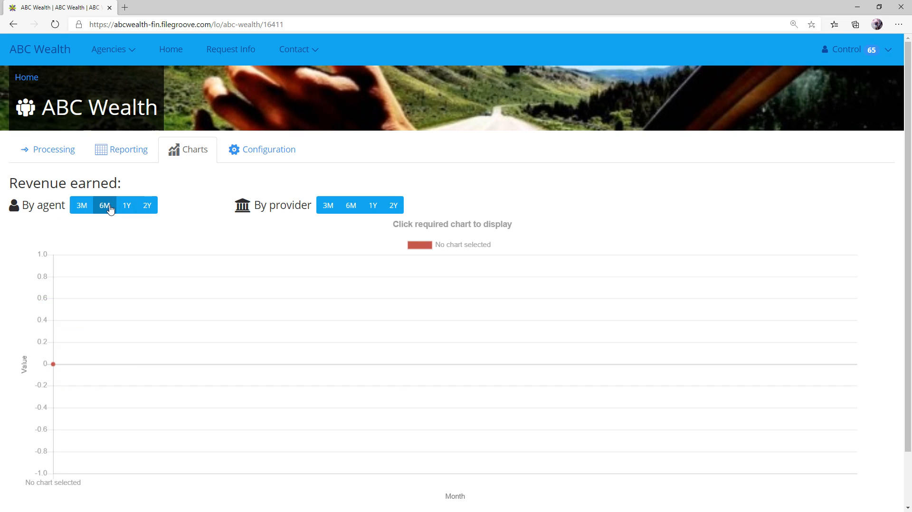
pyautogui.click(82, 205)
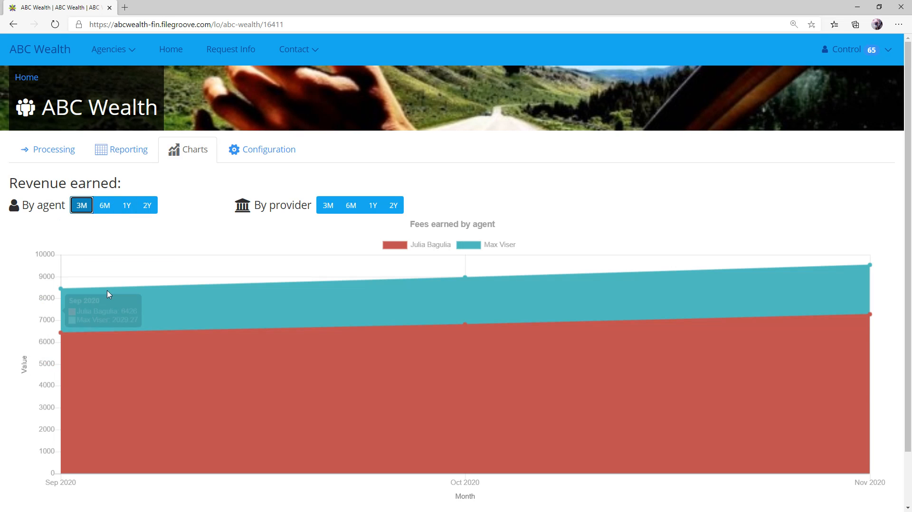
pyautogui.click(109, 206)
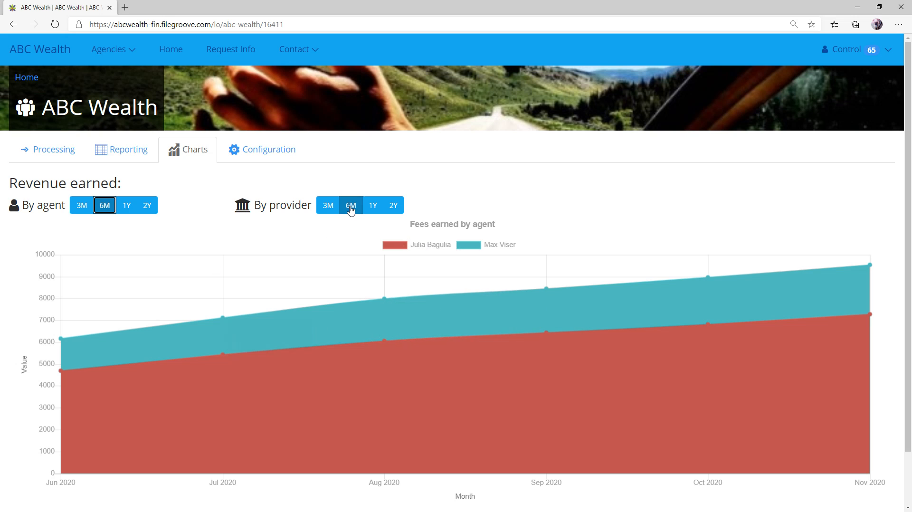
pyautogui.click(331, 208)
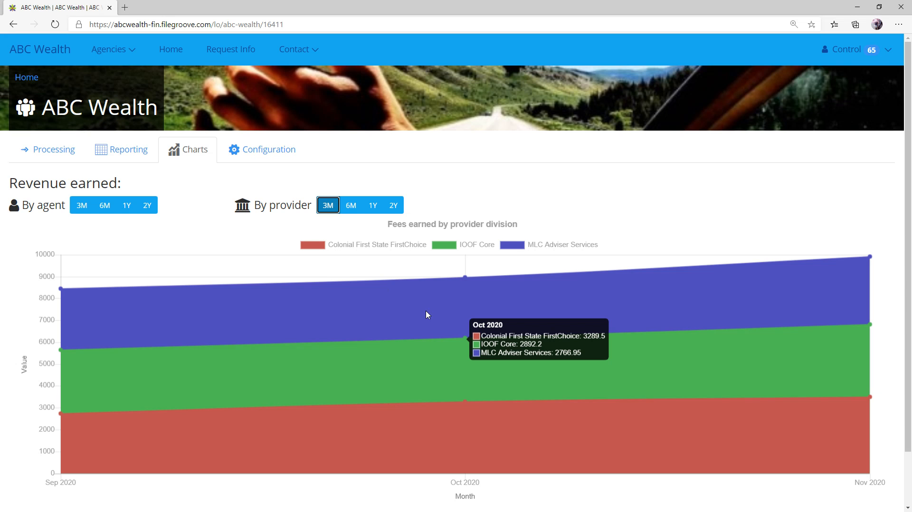
# - Examine each of the agency's product provider bindings in the configuration and close them without saving
pyautogui.click(266, 155)
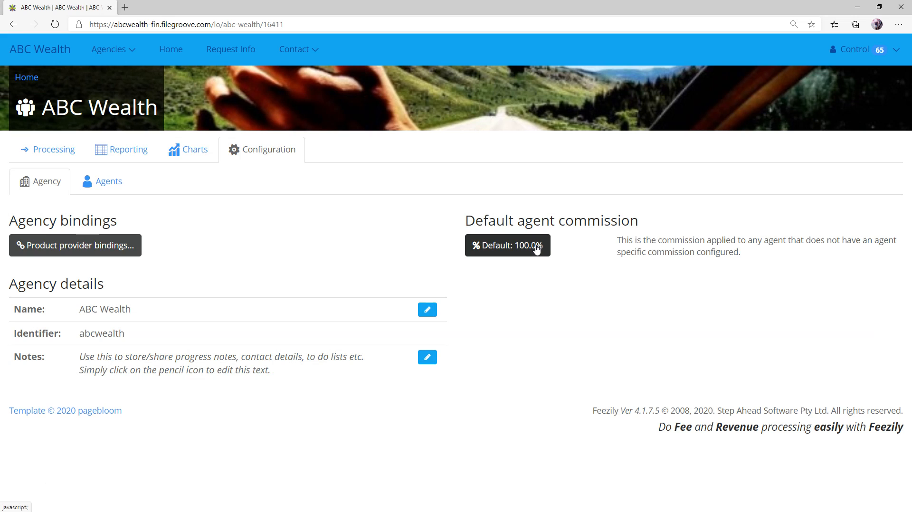
pyautogui.click(87, 246)
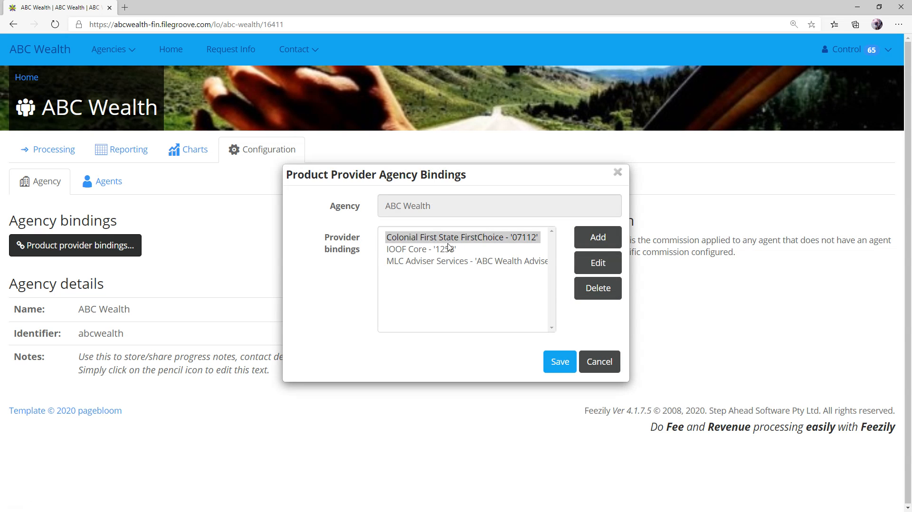
pyautogui.click(436, 255)
pyautogui.click(431, 263)
pyautogui.click(432, 251)
pyautogui.click(435, 239)
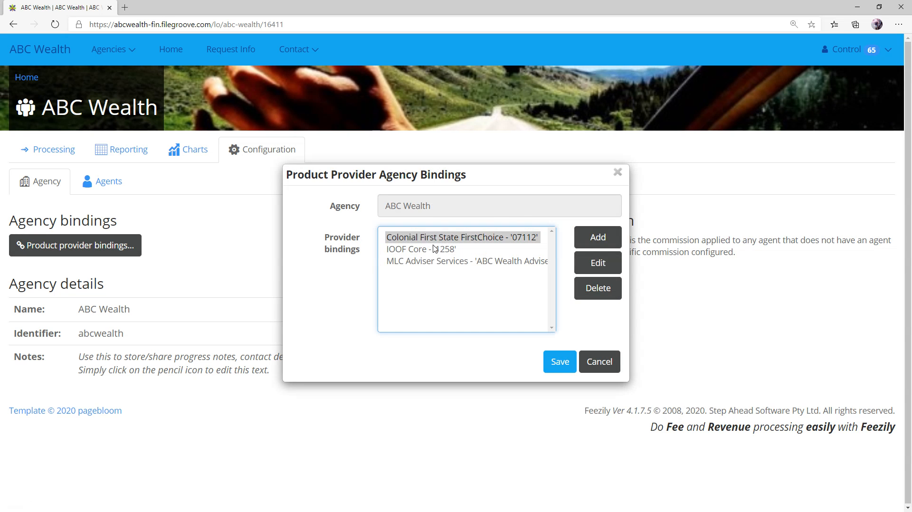
pyautogui.click(434, 250)
pyautogui.click(427, 263)
pyautogui.click(435, 250)
pyautogui.click(437, 239)
pyautogui.click(437, 250)
pyautogui.click(427, 263)
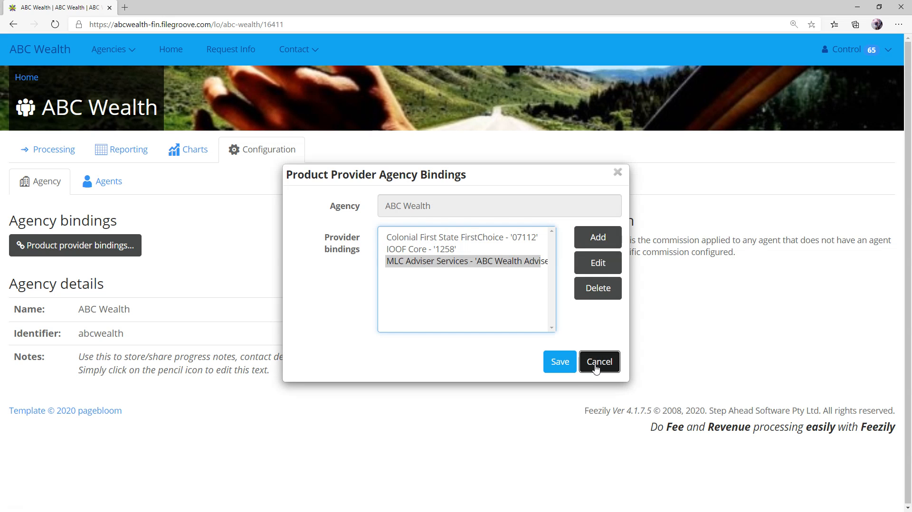
pyautogui.click(598, 362)
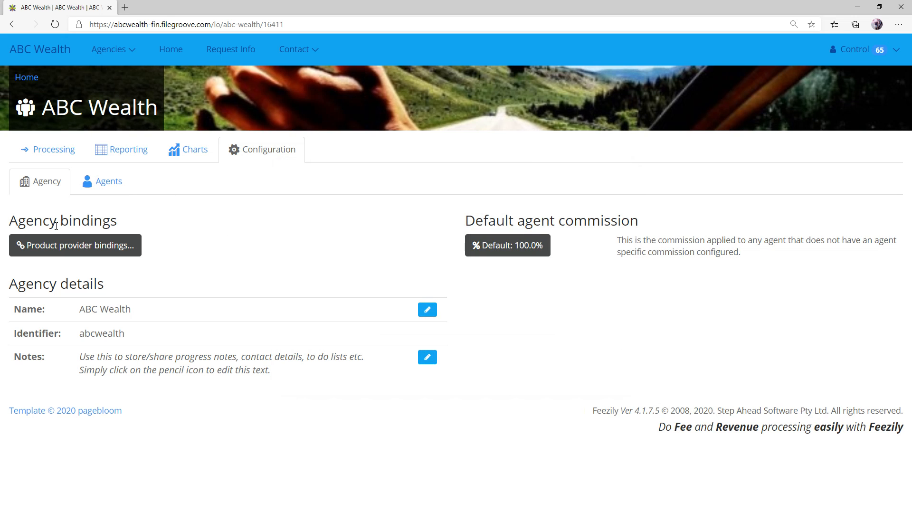
# - Examine the product provider bindings of the first listed agent, close them without saving, and return to the statement processing operations
pyautogui.click(115, 186)
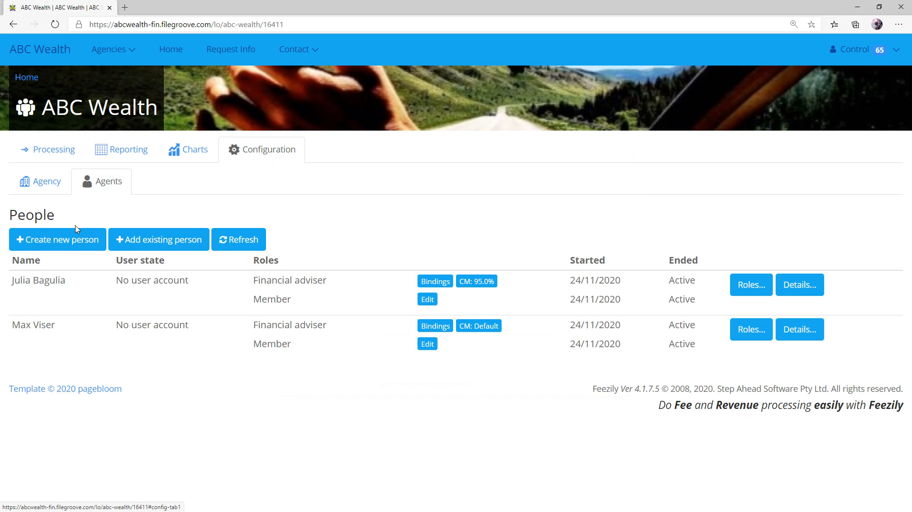
pyautogui.click(434, 282)
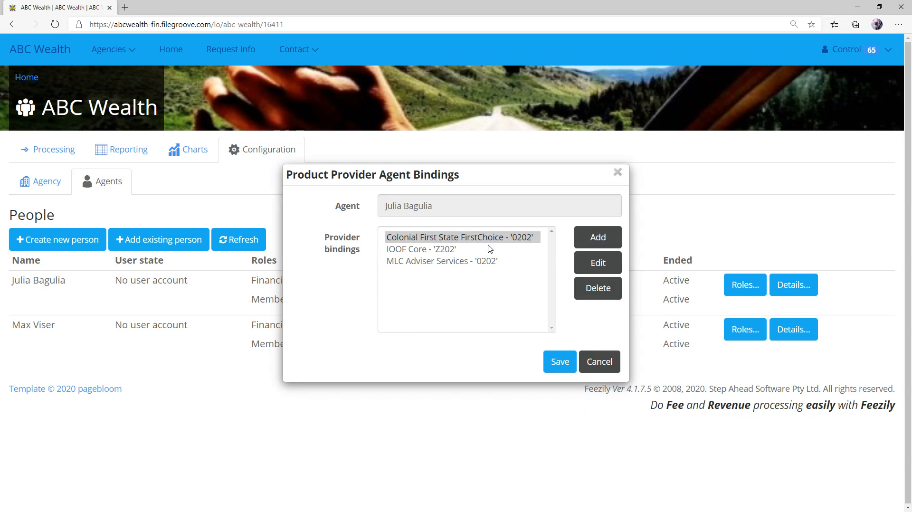
pyautogui.click(470, 252)
pyautogui.click(467, 264)
pyautogui.click(467, 252)
pyautogui.click(472, 239)
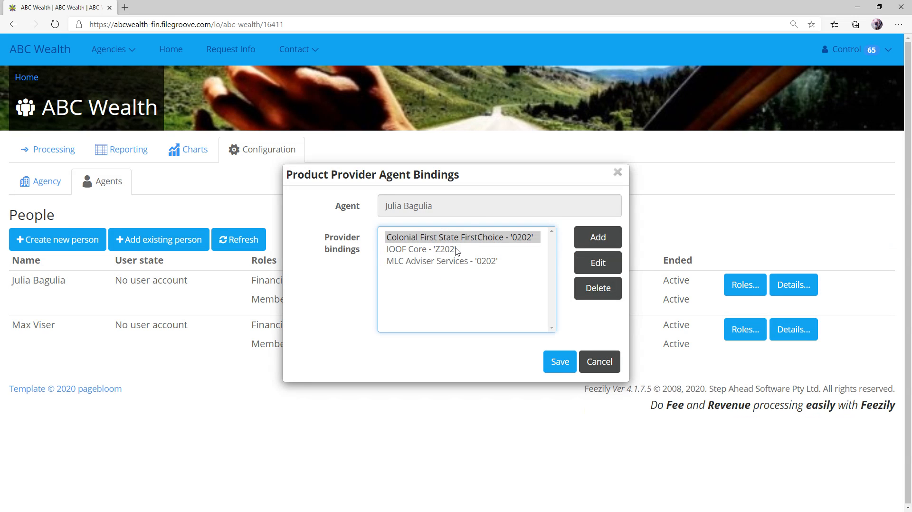
pyautogui.click(457, 250)
pyautogui.click(451, 263)
pyautogui.click(606, 362)
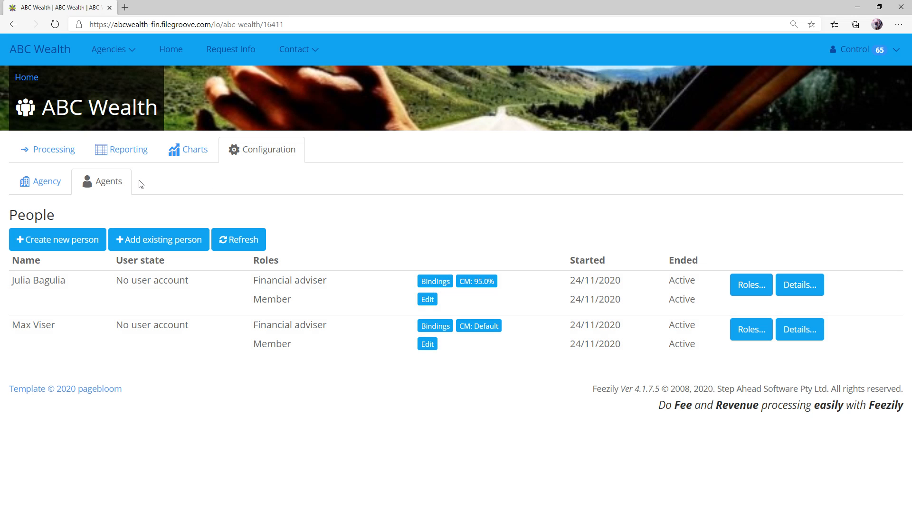
pyautogui.click(49, 156)
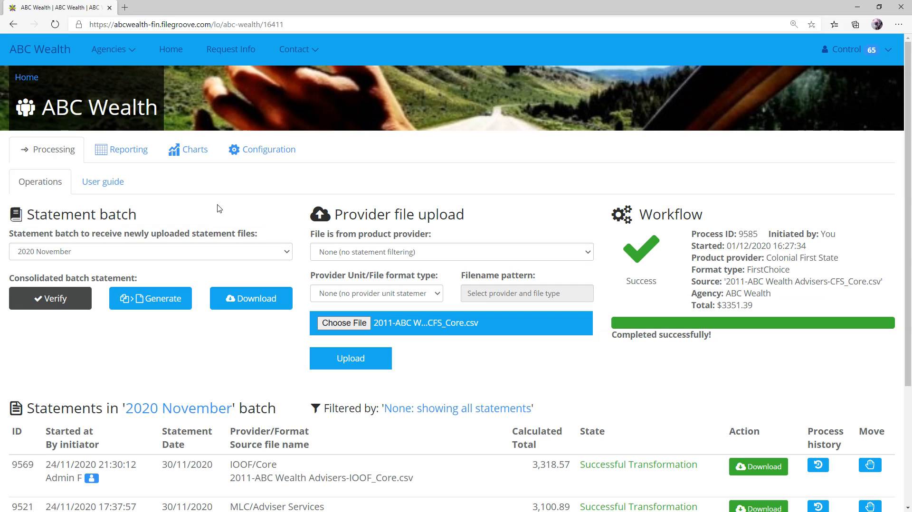